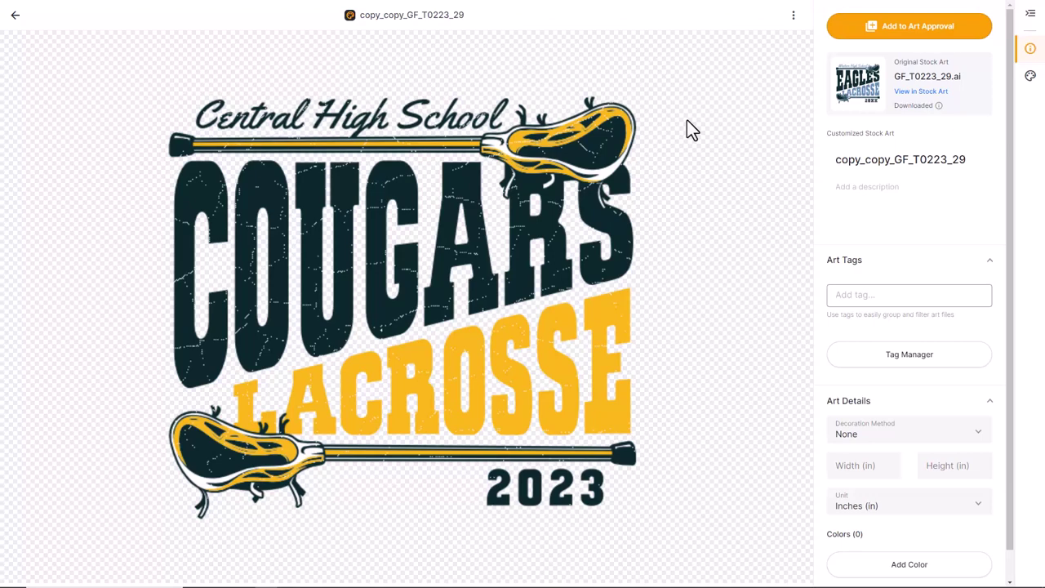
# Download the customized Cougars Lacrosse stock art as a PDF.
pyautogui.click(793, 19)
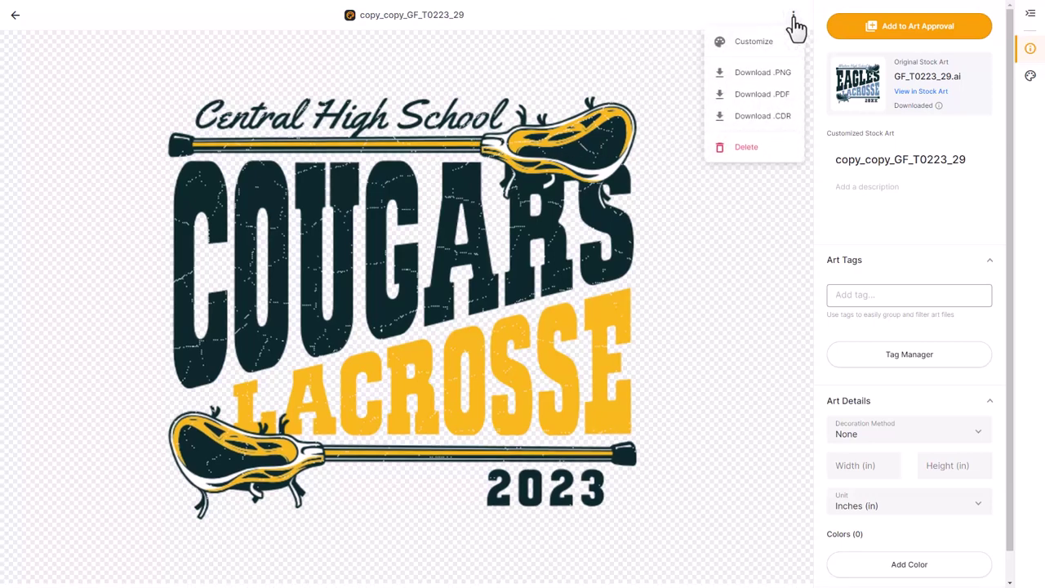
pyautogui.click(772, 98)
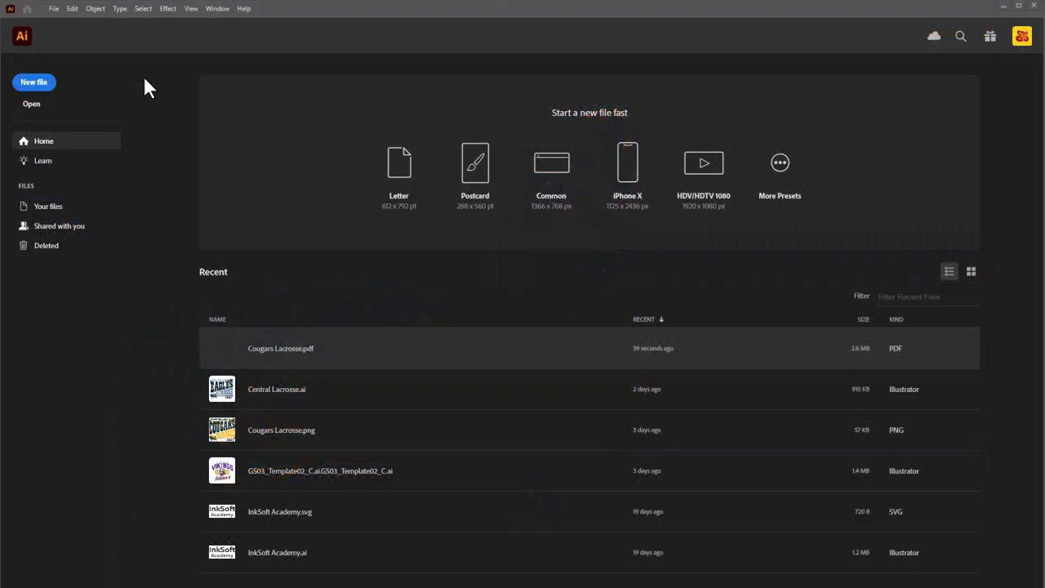
# Switch to Illustrator and open the Cougars Lacrosse PDF from the Downloads folder.
pyautogui.click(52, 10)
pyautogui.click(75, 43)
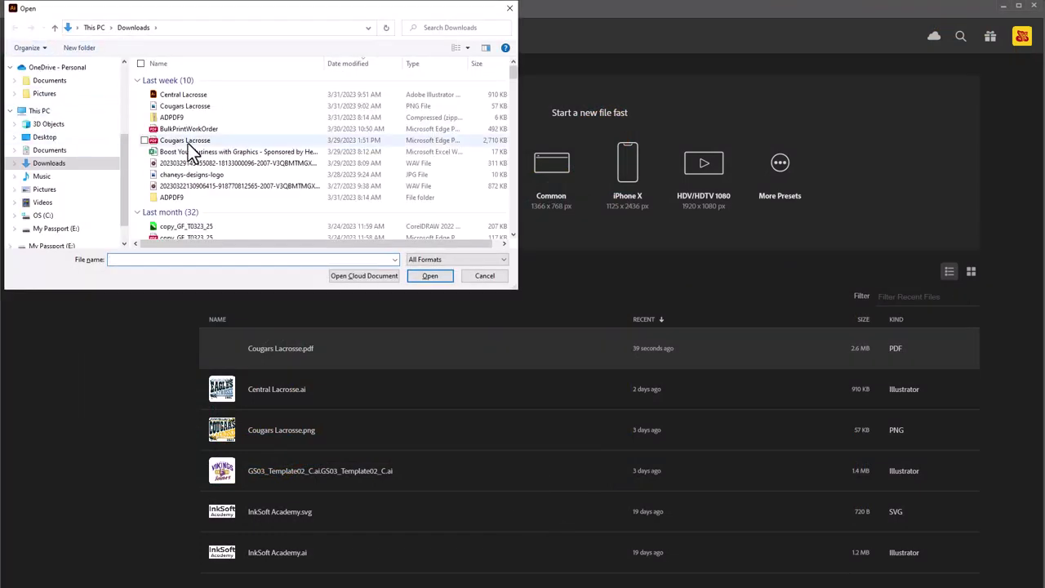
pyautogui.click(164, 142)
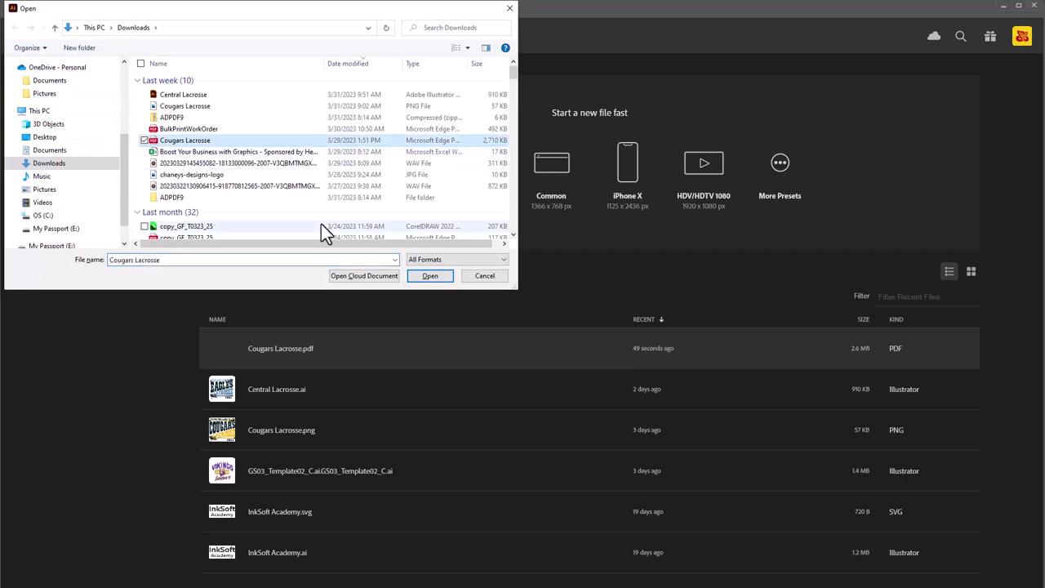
pyautogui.click(432, 276)
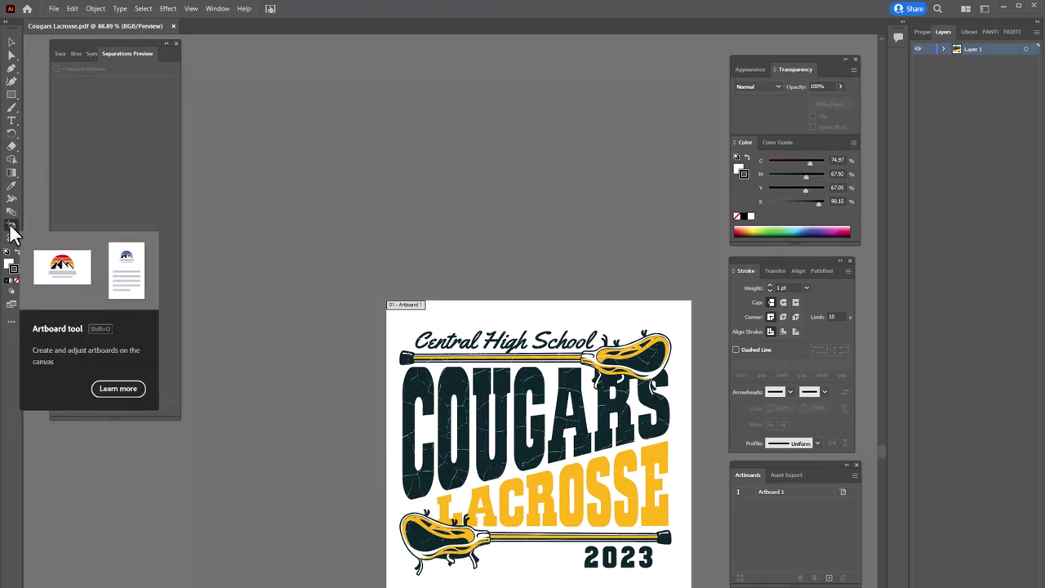
# Move the artboard with its artwork to the middle of the workspace and set its preset to Letter.
pyautogui.moveTo(555, 489); pyautogui.dragTo(463, 315)
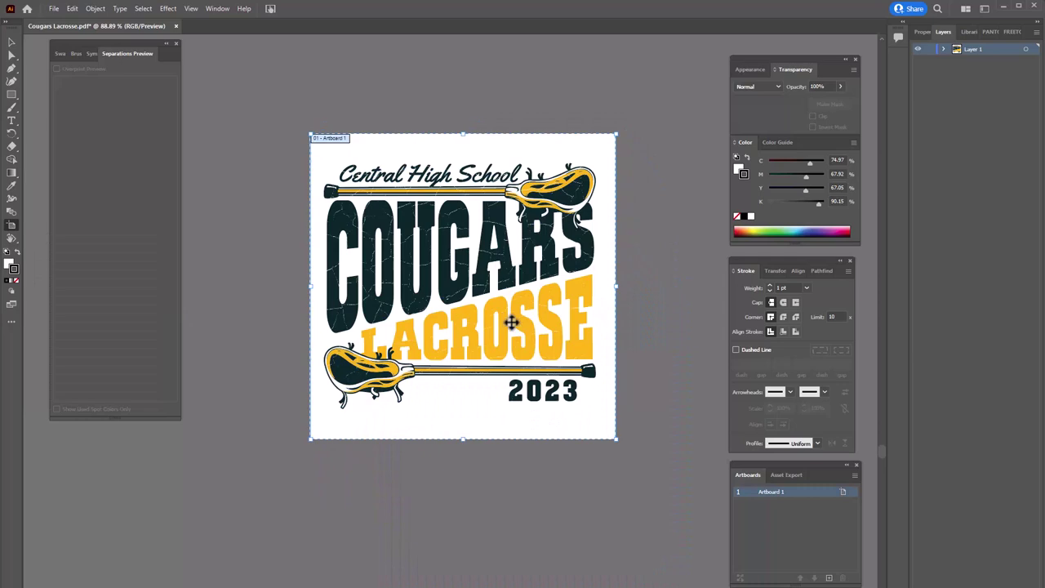
pyautogui.hotkey('ctrl', '=')
pyautogui.hotkey('ctrl', '=')
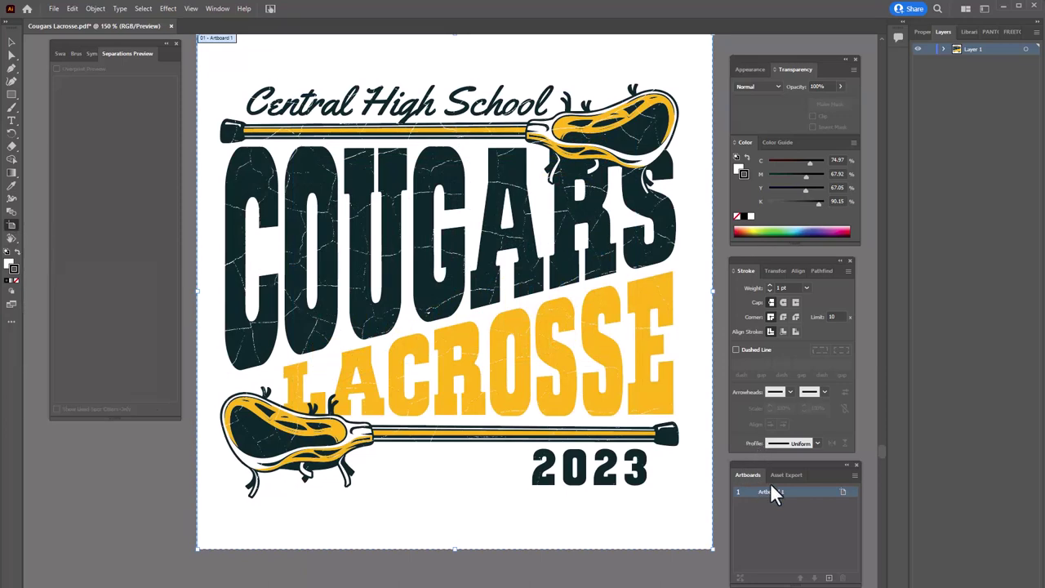
pyautogui.click(842, 492)
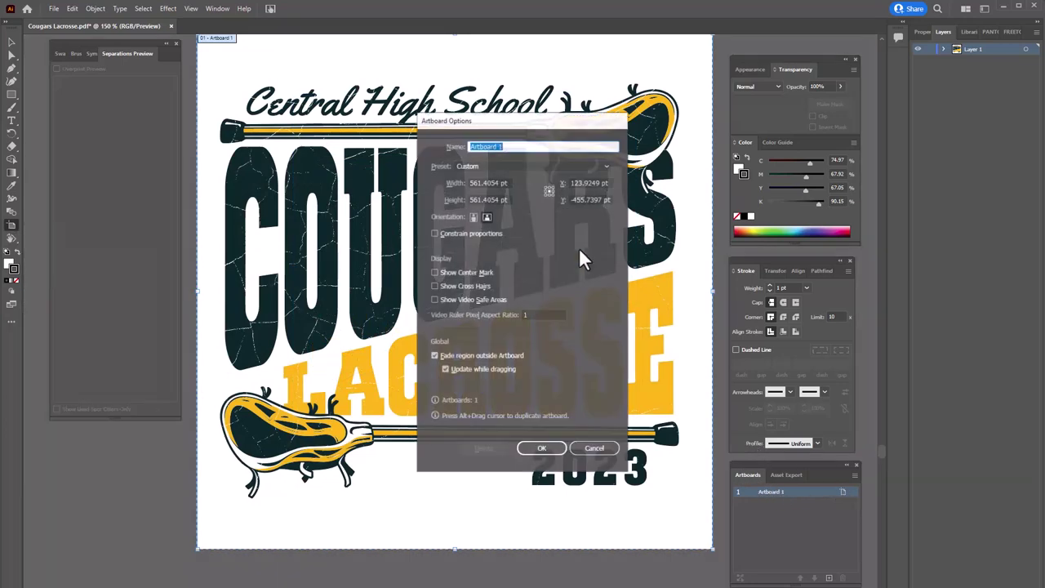
pyautogui.click(605, 167)
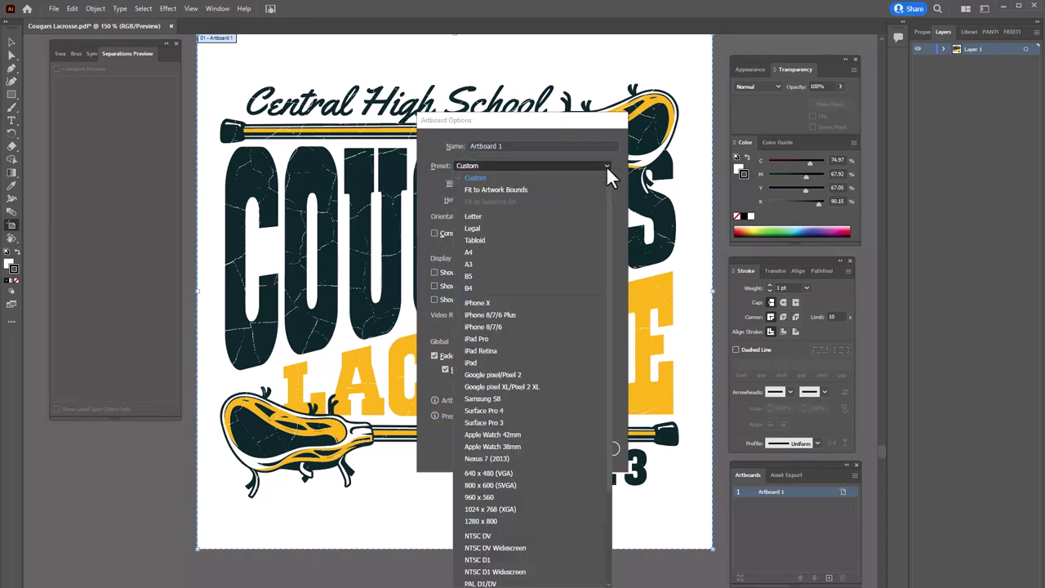
pyautogui.click(478, 215)
pyautogui.click(542, 449)
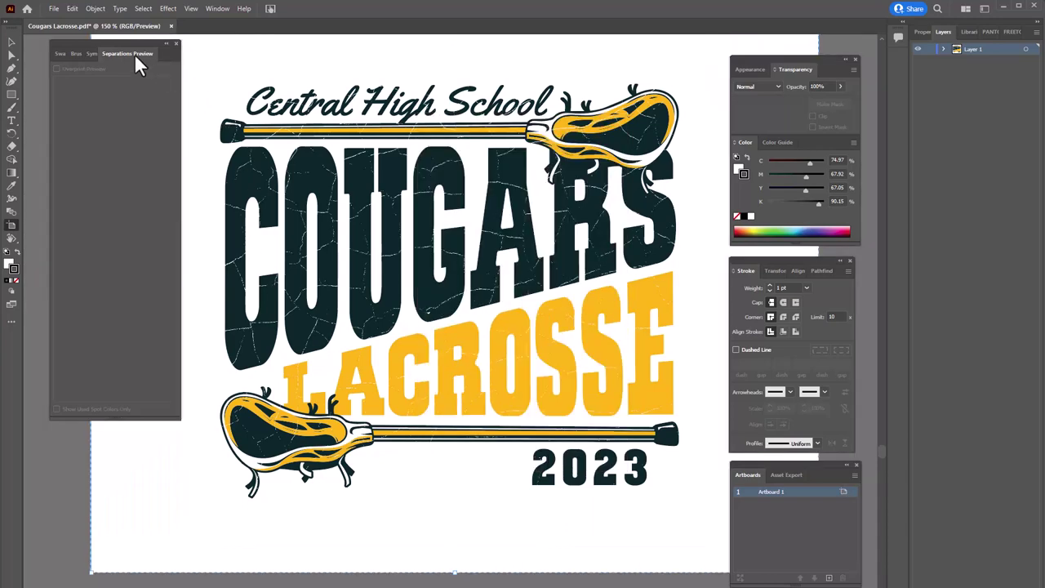
pyautogui.click(222, 9)
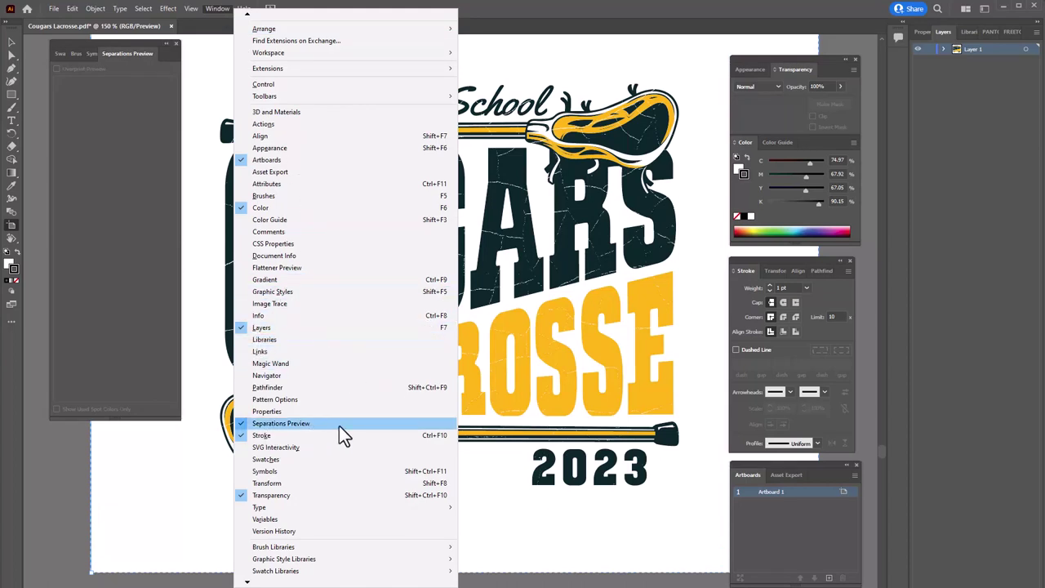
pyautogui.click(134, 180)
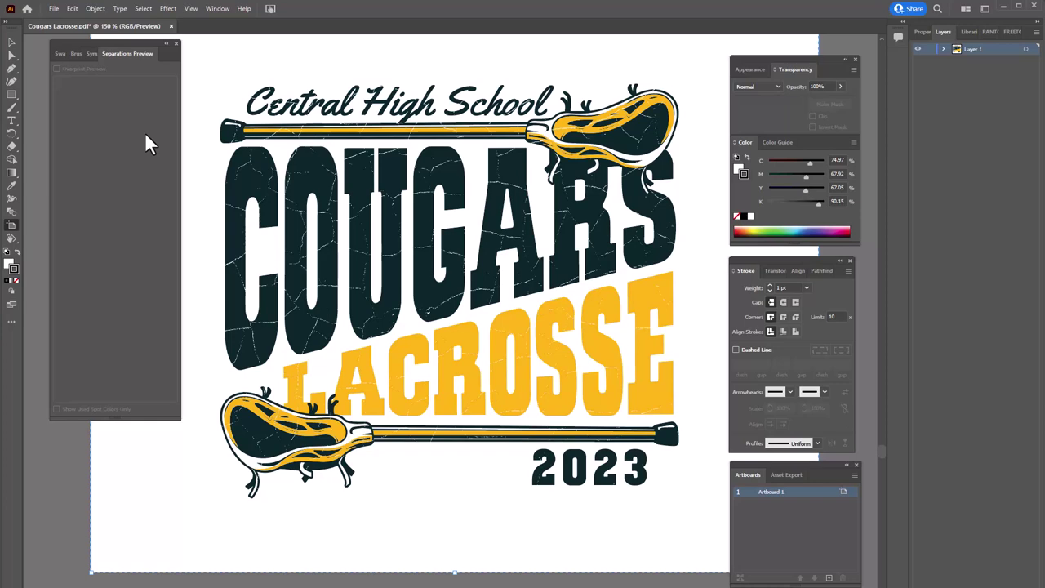
# Change the document color mode to CMYK Color.
pyautogui.click(53, 8)
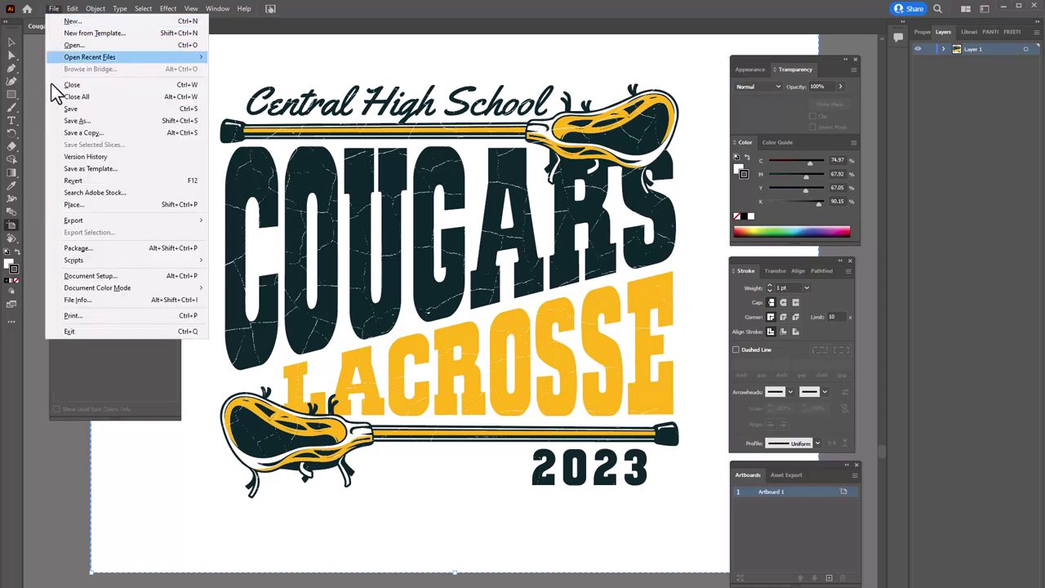
pyautogui.moveTo(97, 293)
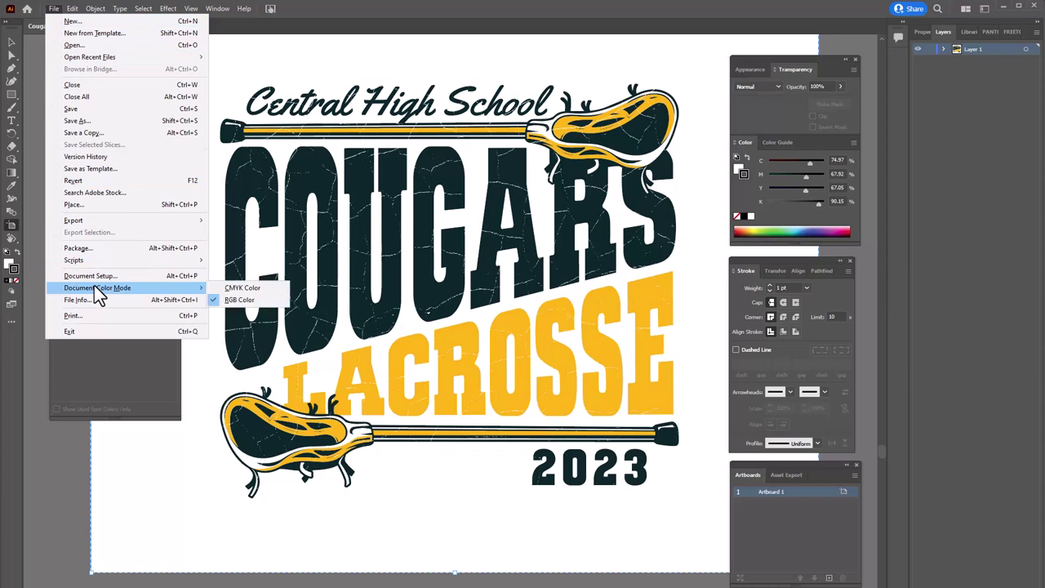
pyautogui.click(254, 289)
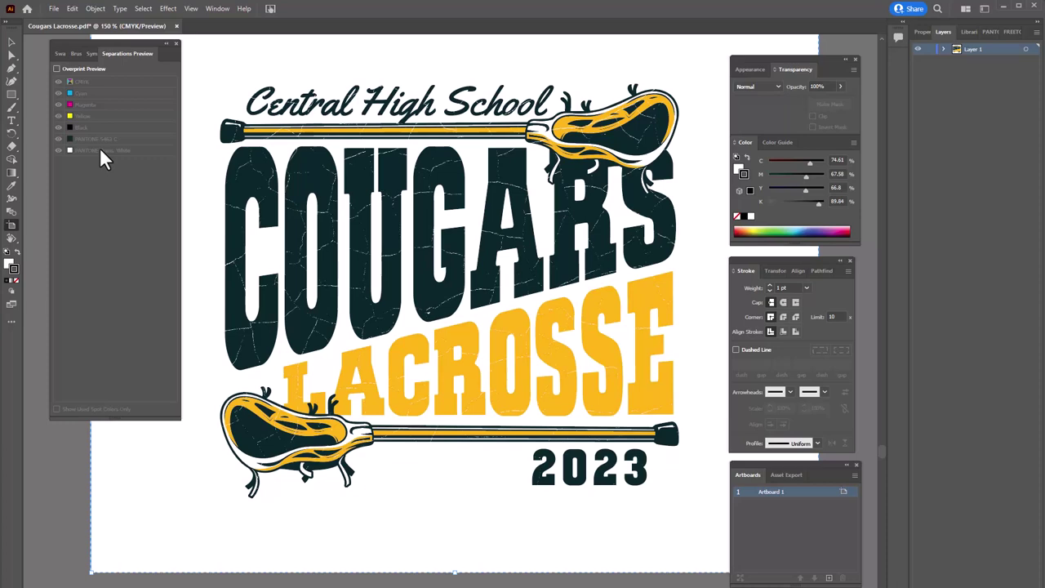
# Show the document's swatches and hide the clip group in Layer 1 that holds the distress texture.
pyautogui.click(58, 54)
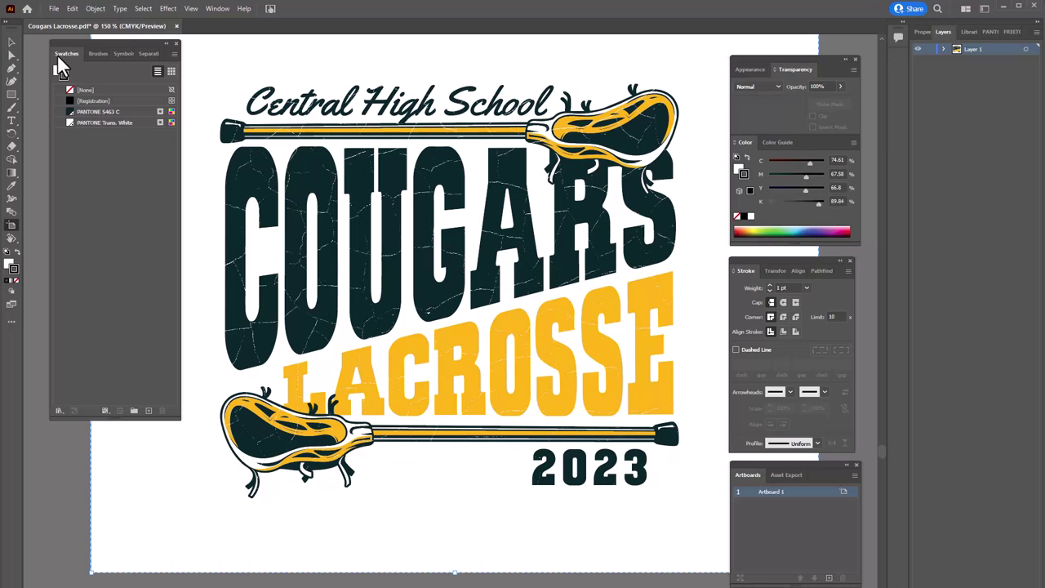
pyautogui.click(11, 42)
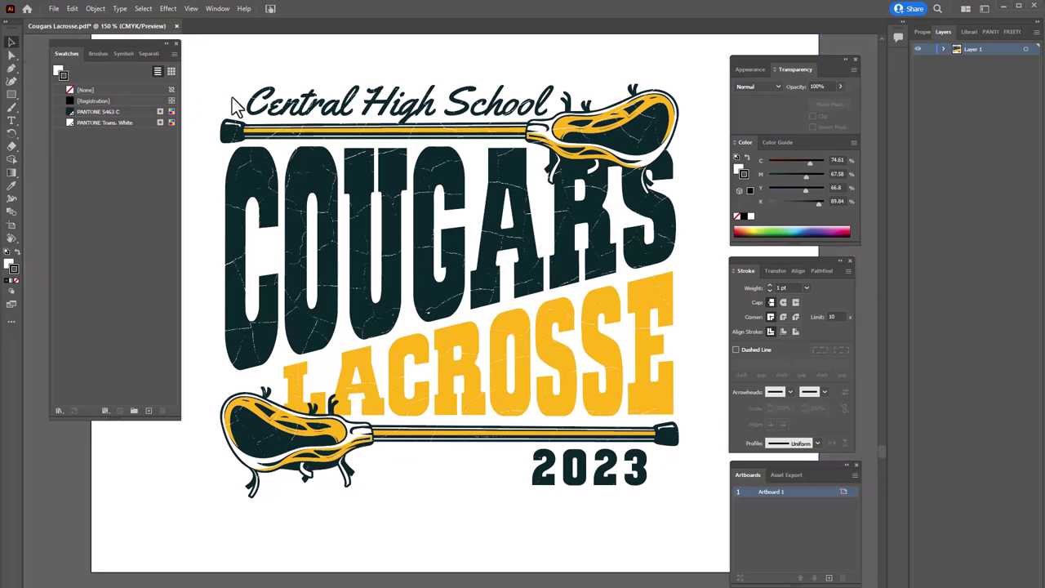
pyautogui.click(278, 73)
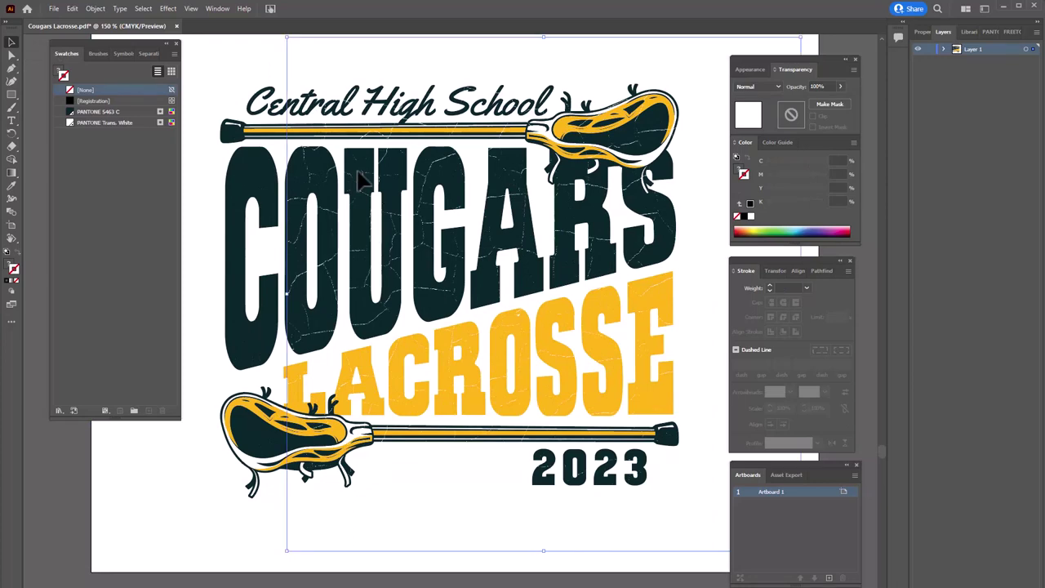
pyautogui.click(357, 174)
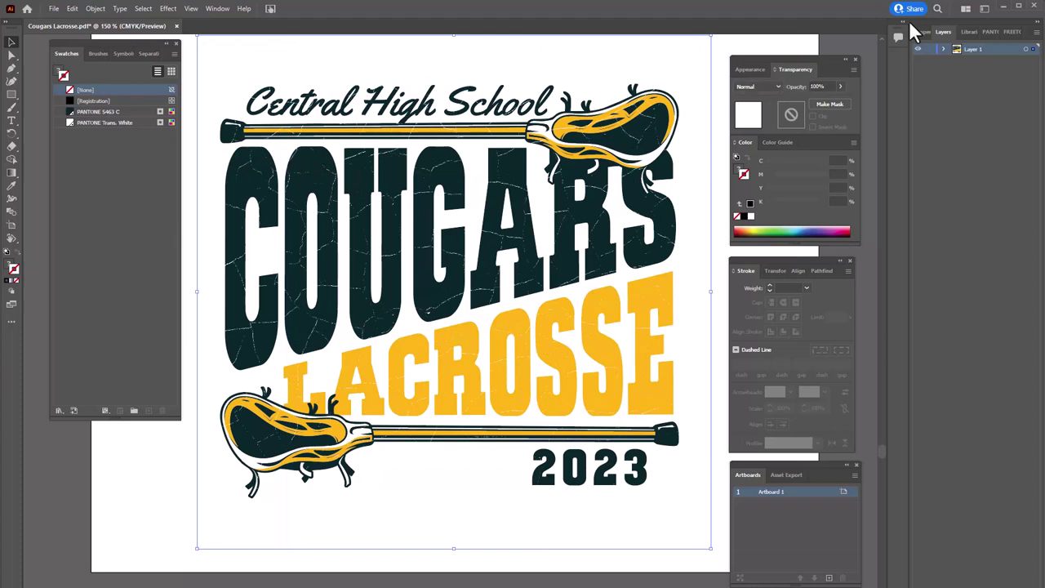
pyautogui.click(943, 49)
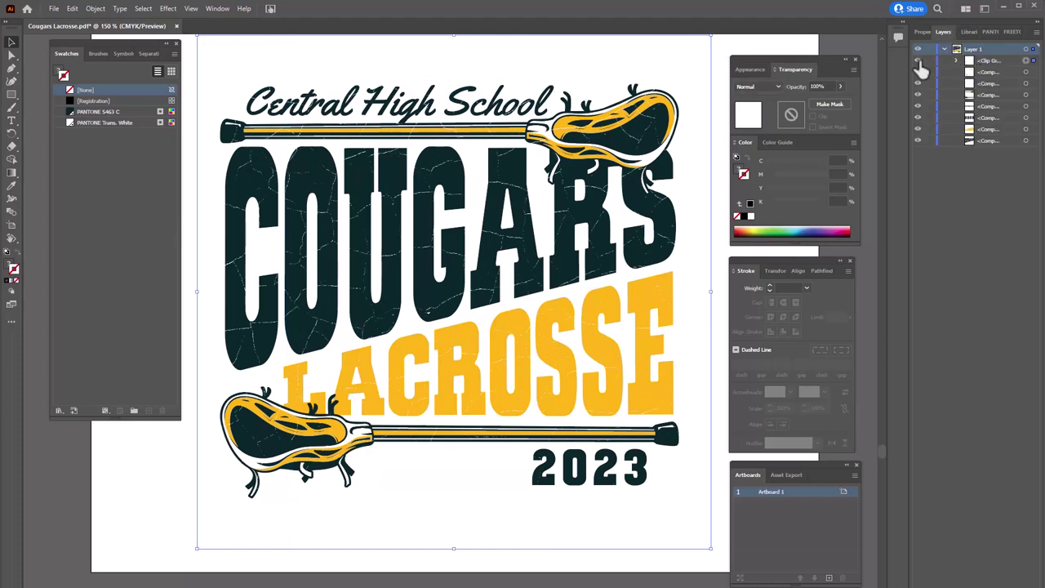
pyautogui.click(918, 62)
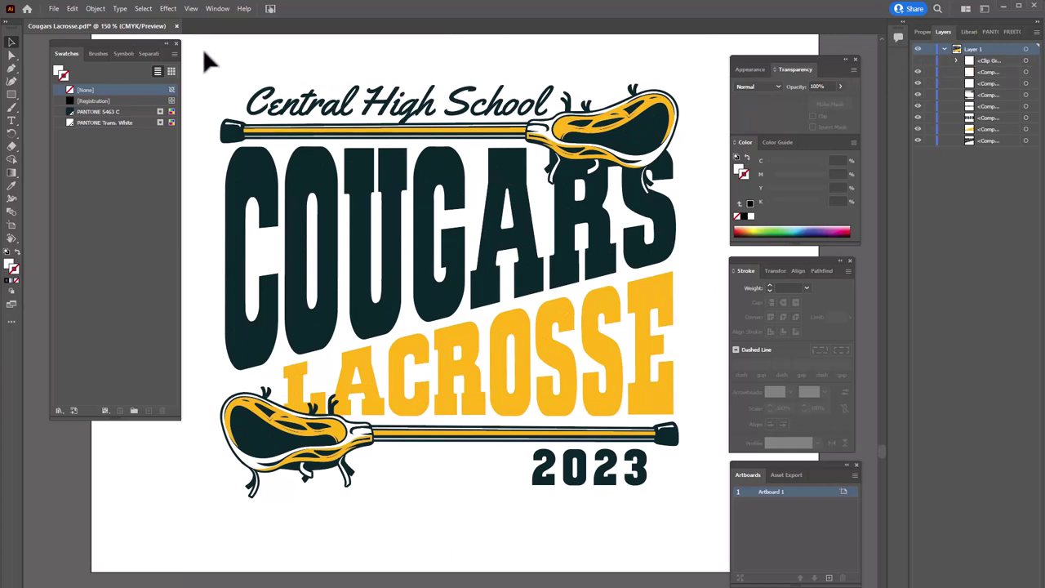
# Select all the visible artwork and open the advanced Recolor Artwork options for it.
pyautogui.hotkey('ctrl', 'a')
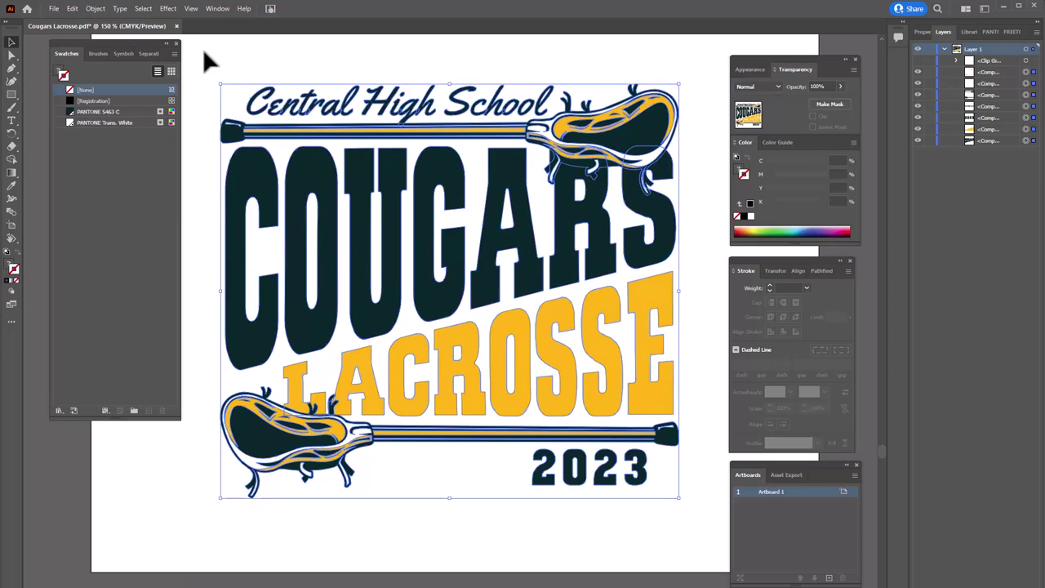
pyautogui.click(75, 9)
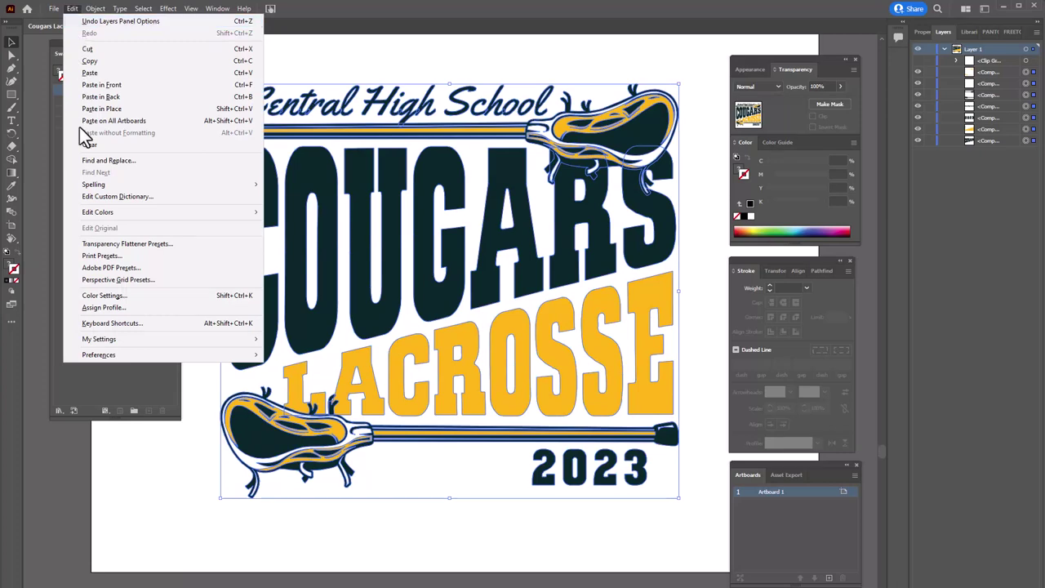
pyautogui.moveTo(100, 216)
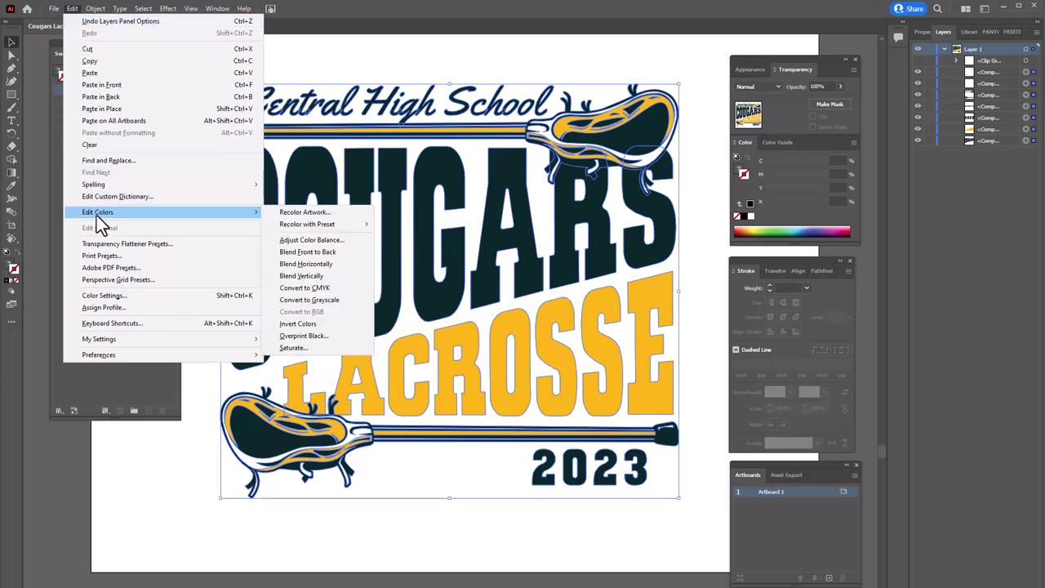
pyautogui.click(319, 212)
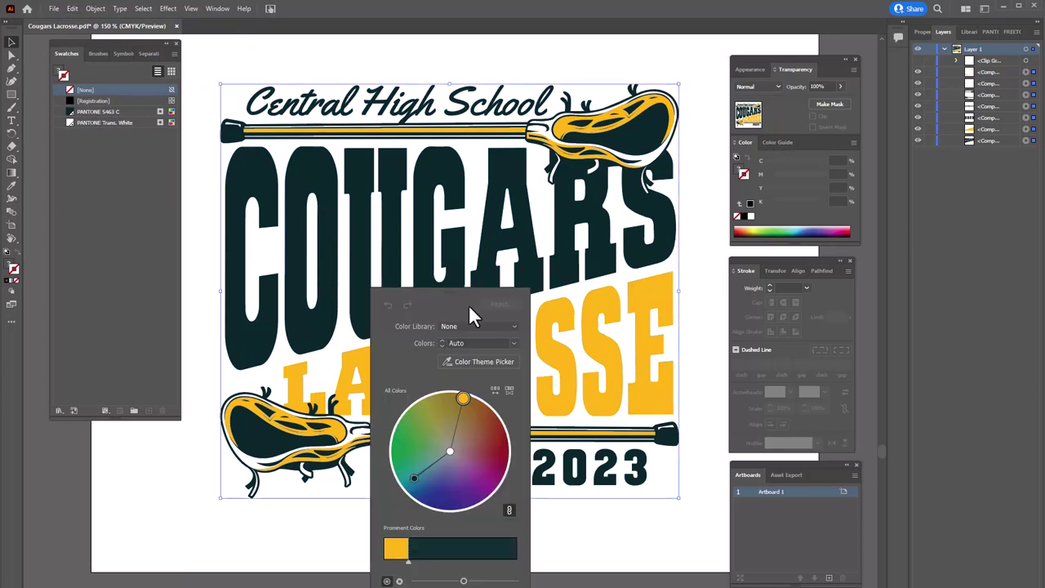
pyautogui.moveTo(452, 293); pyautogui.dragTo(457, 98)
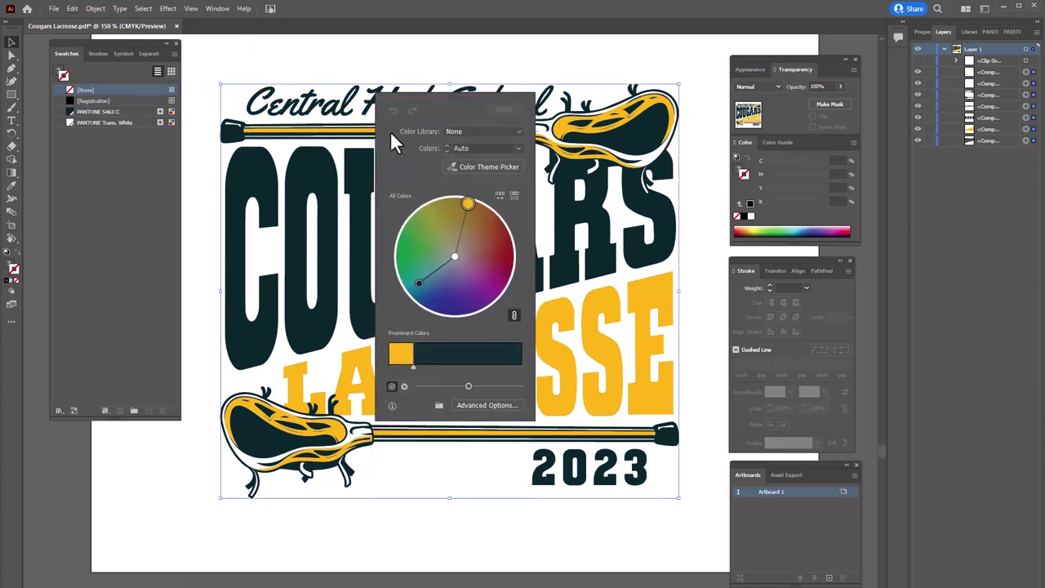
pyautogui.click(487, 406)
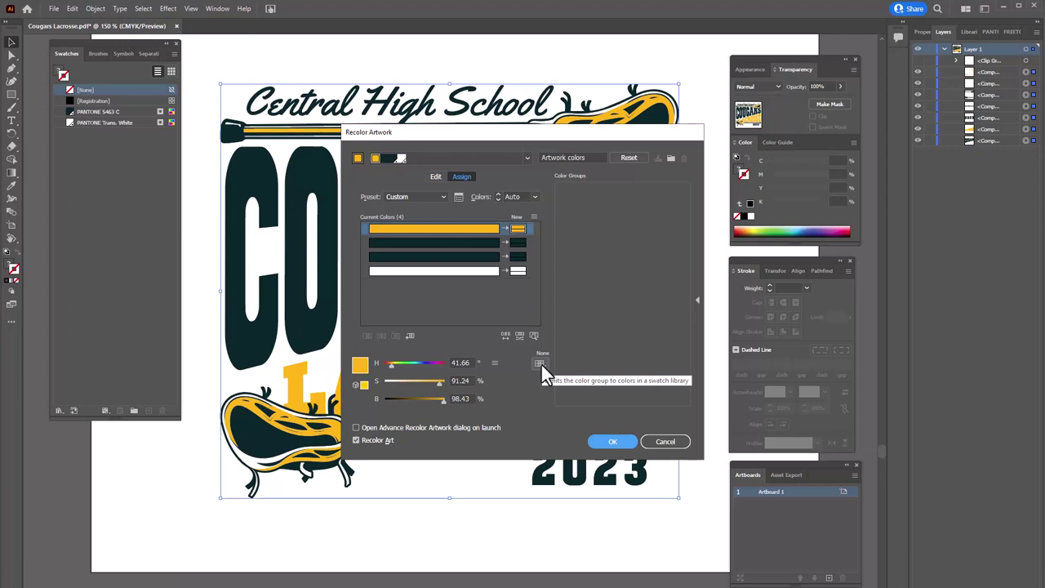
# Limit the artwork's colors to the PANTONE+ Solid Coated color book and apply the recoloring.
pyautogui.click(539, 364)
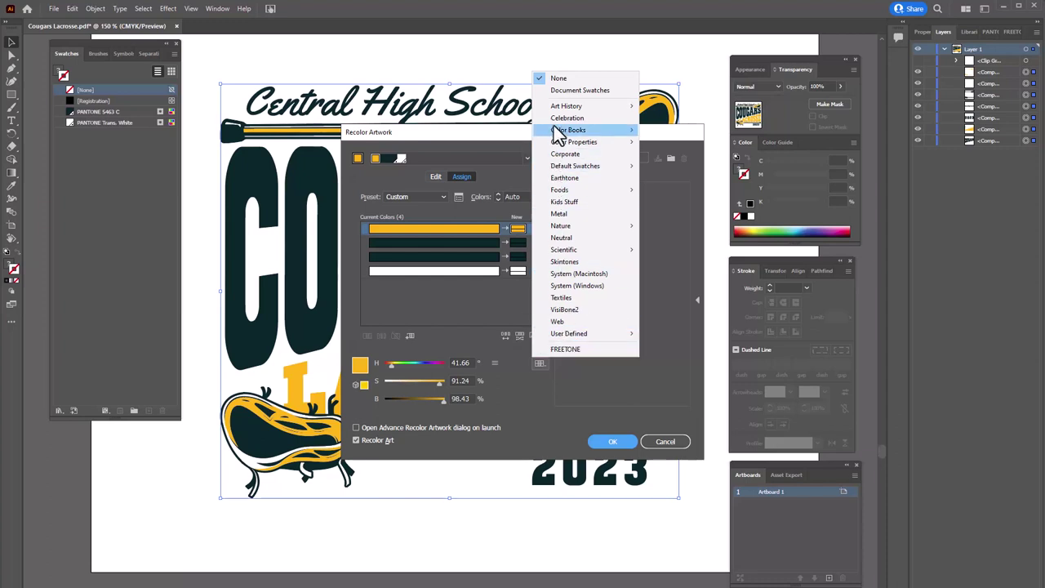
pyautogui.moveTo(553, 132)
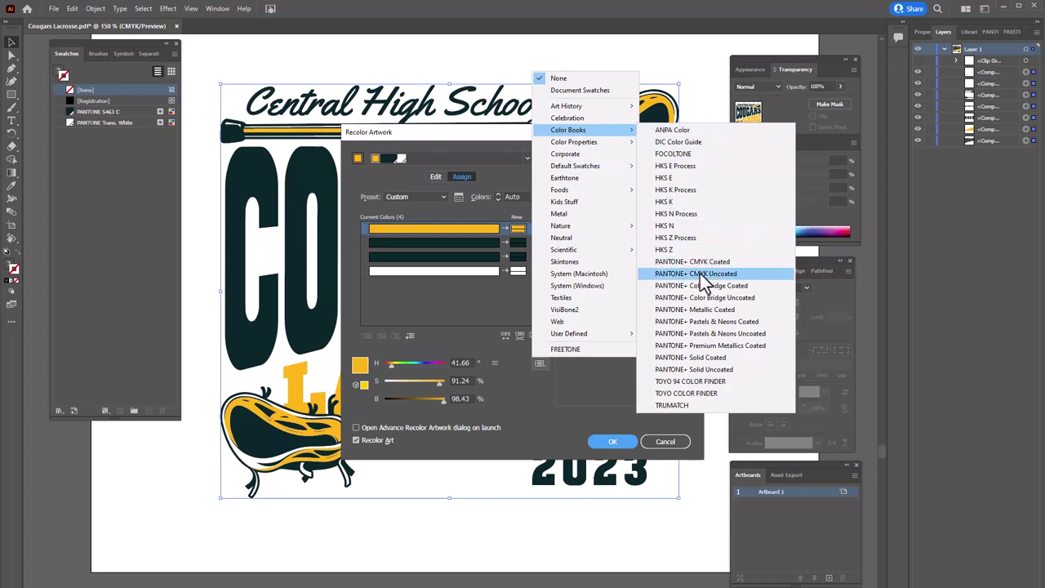
pyautogui.click(703, 360)
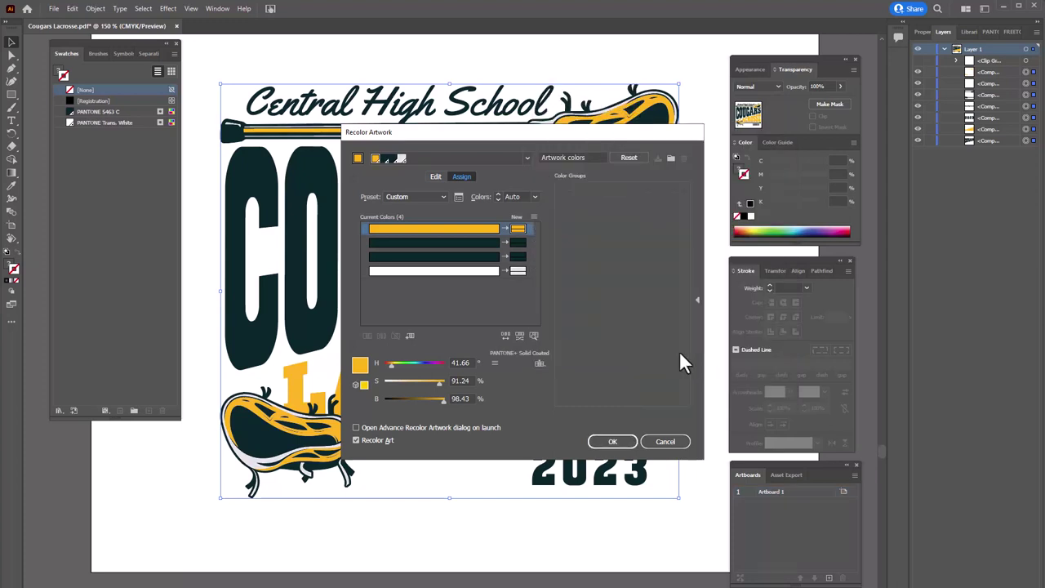
pyautogui.click(537, 363)
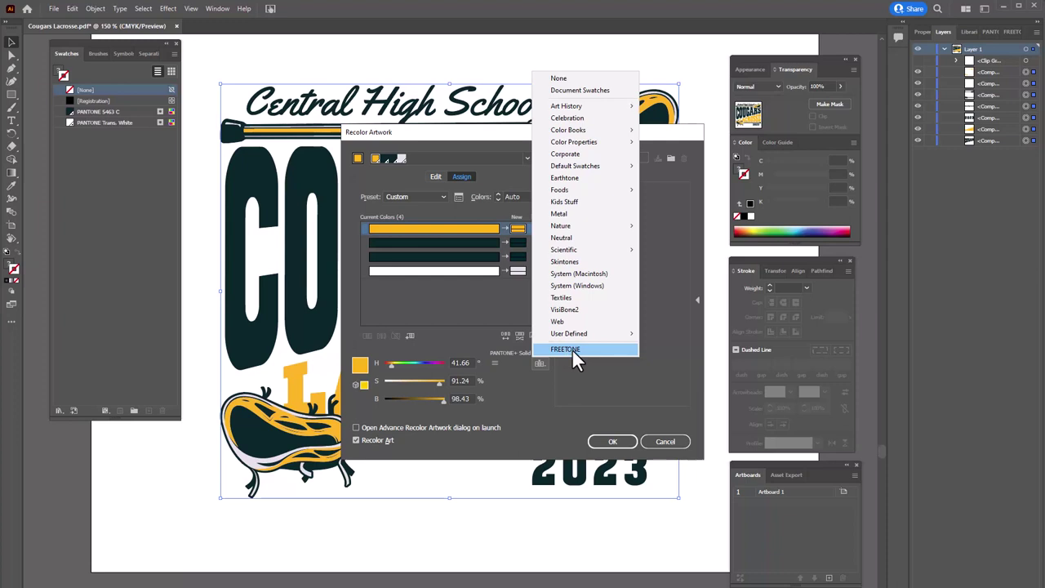
pyautogui.click(514, 327)
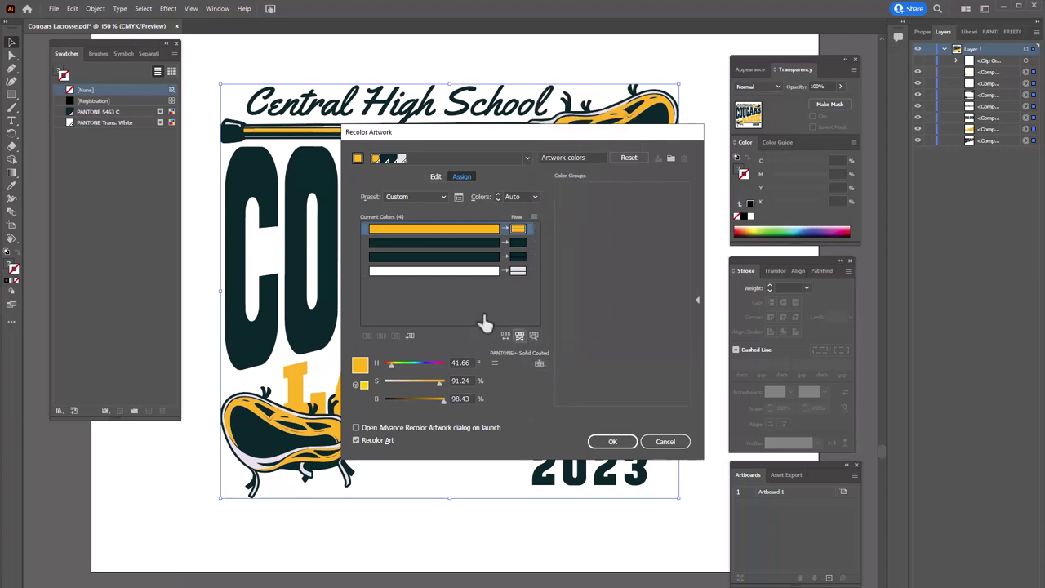
pyautogui.click(613, 441)
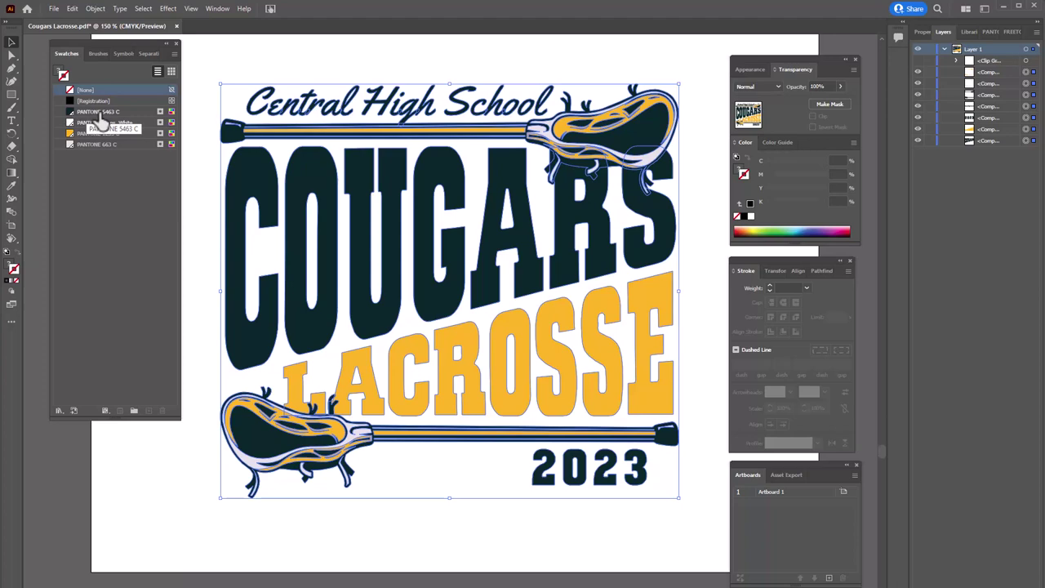
# Check the swatch options of the yellow PANTONE 1235 C color.
pyautogui.click(81, 134)
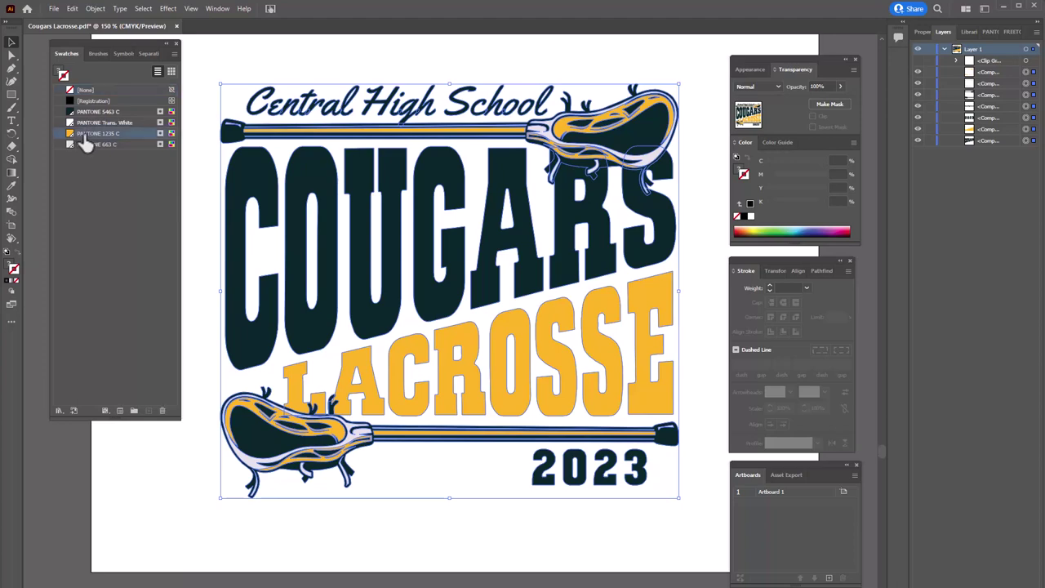
pyautogui.click(120, 410)
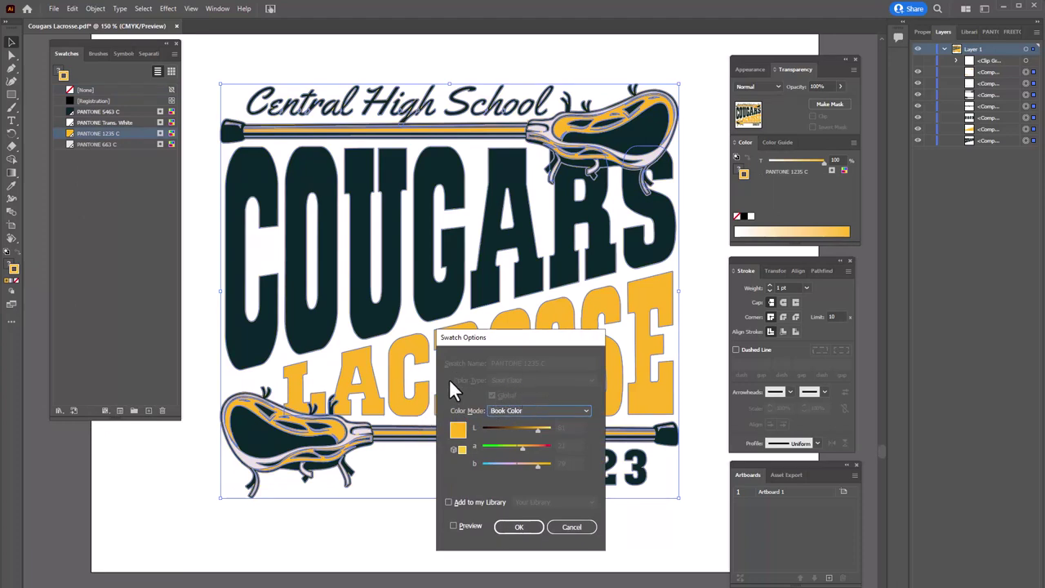
pyautogui.click(519, 527)
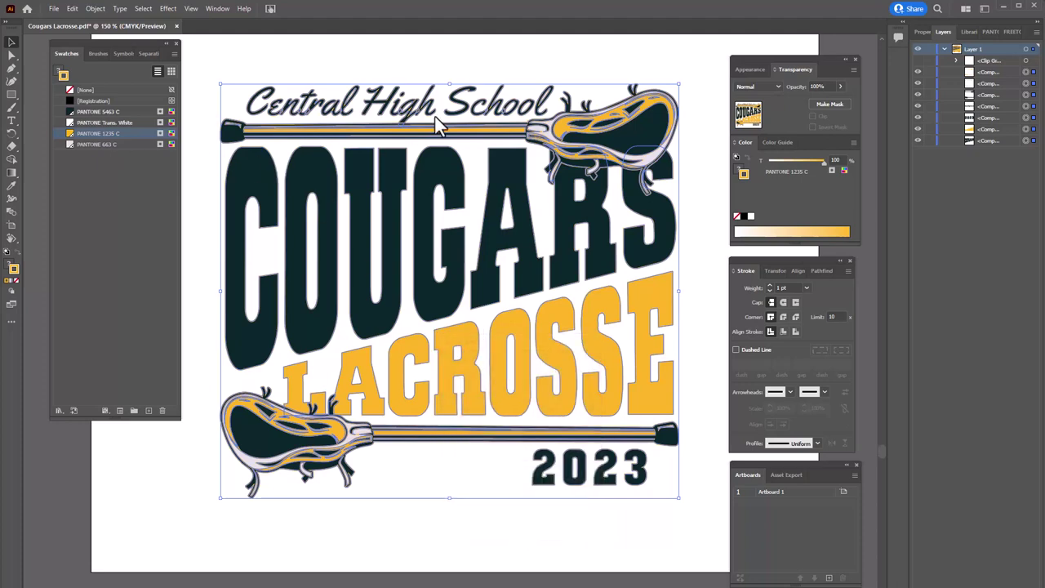
# Add PANTONE Orange 021 C from the PANTONE+ Solid Coated library and merge the PANTONE 1235 C swatch into it.
pyautogui.click(990, 31)
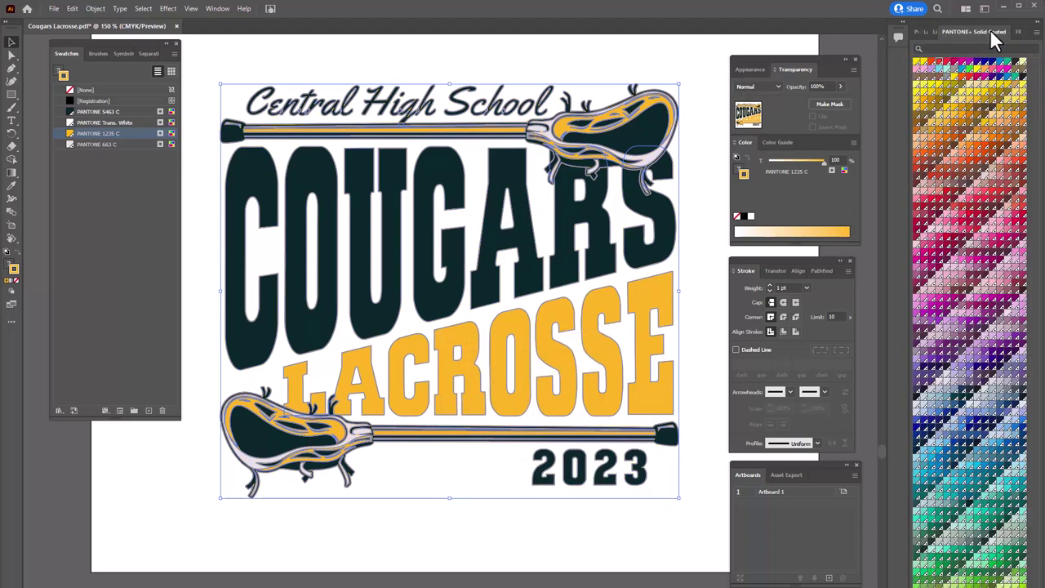
pyautogui.click(932, 67)
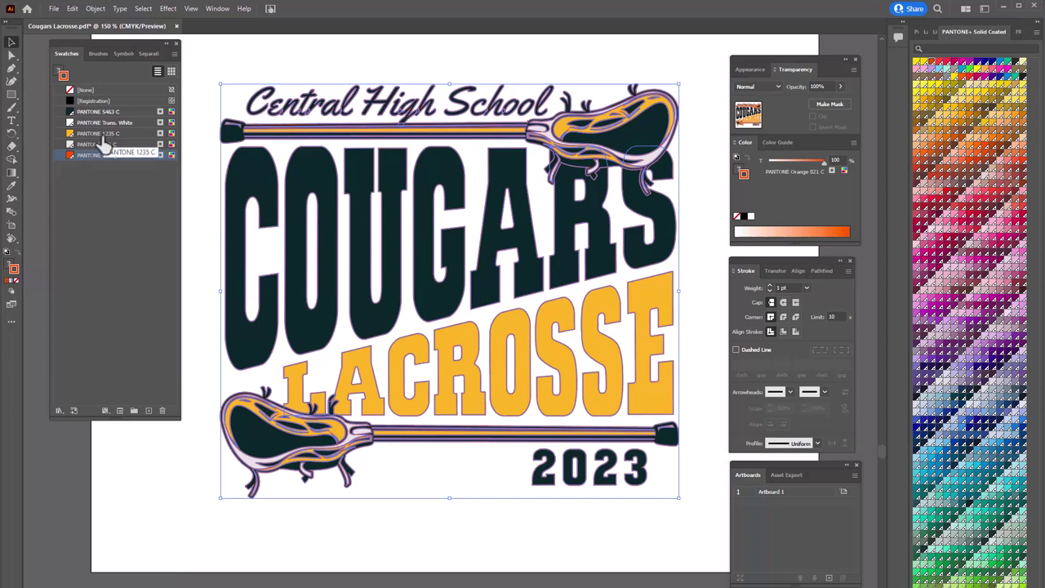
pyautogui.keyDown('ctrl'); pyautogui.click(102, 135); pyautogui.keyUp('ctrl')
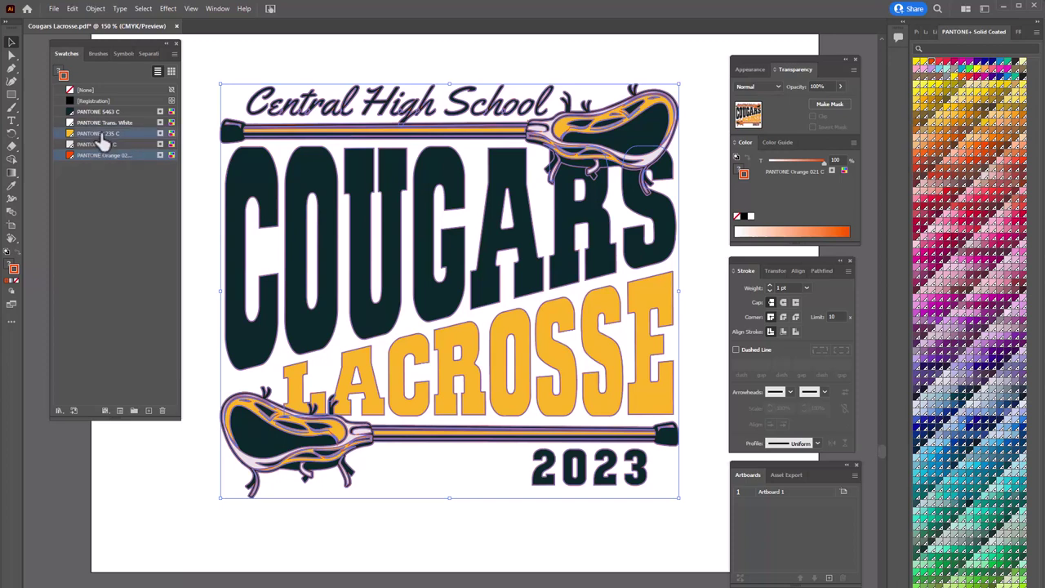
pyautogui.click(176, 53)
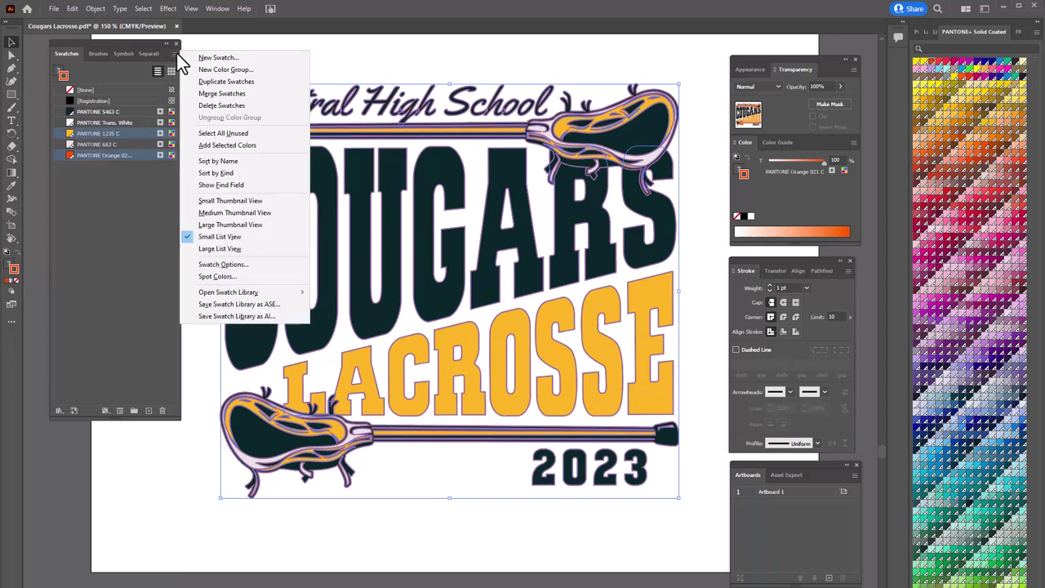
pyautogui.click(224, 93)
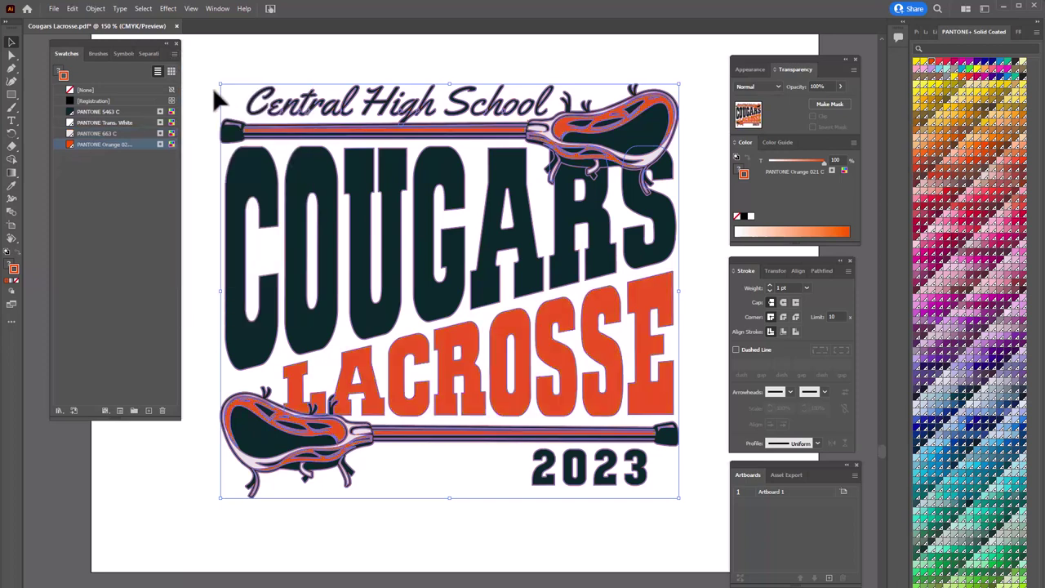
pyautogui.click(111, 242)
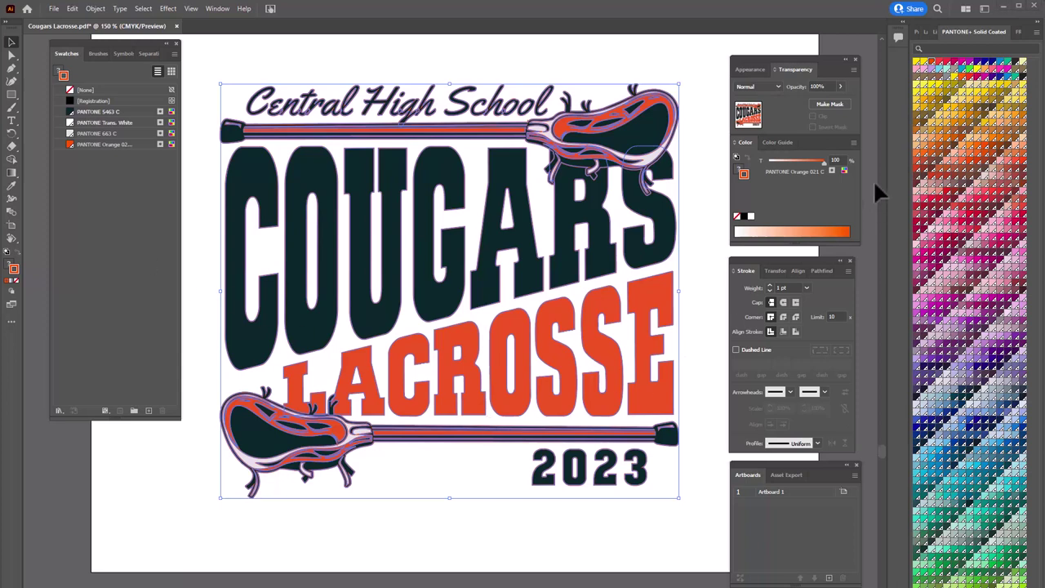
# Show the distress texture's clip group in Layer 1 again and select only that texture.
pyautogui.click(931, 32)
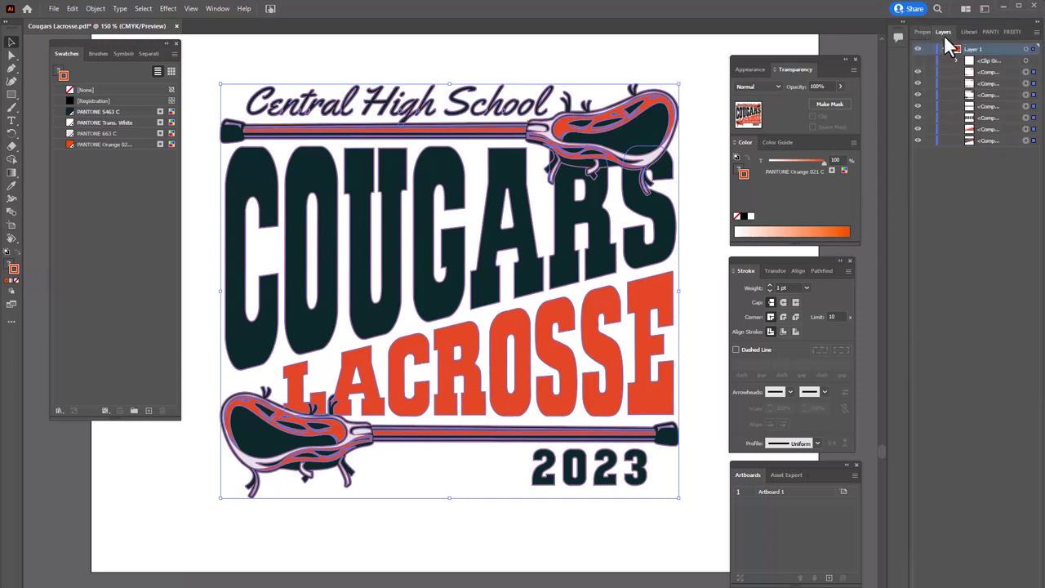
pyautogui.click(918, 62)
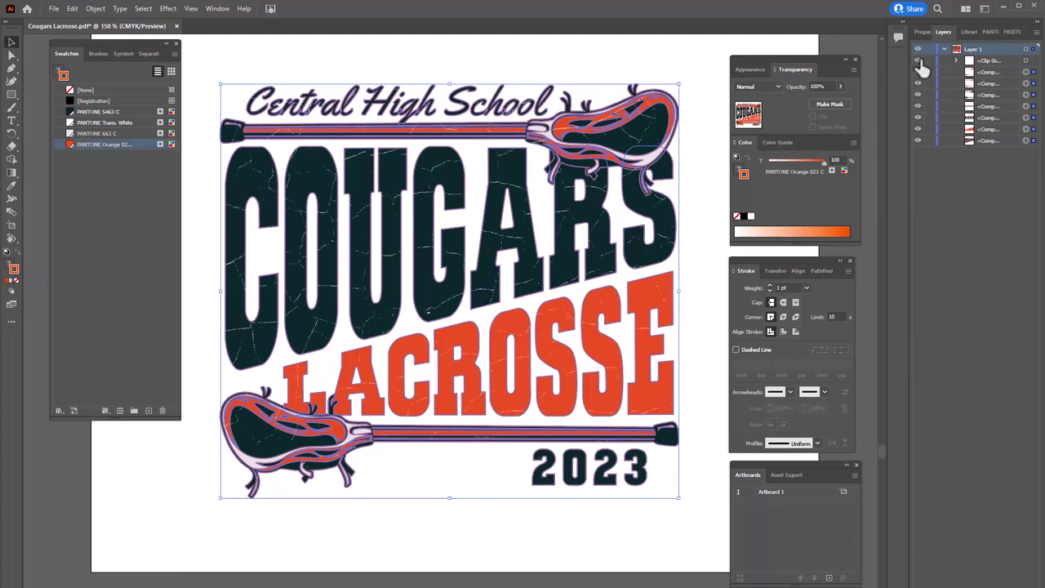
pyautogui.click(211, 354)
pyautogui.click(53, 447)
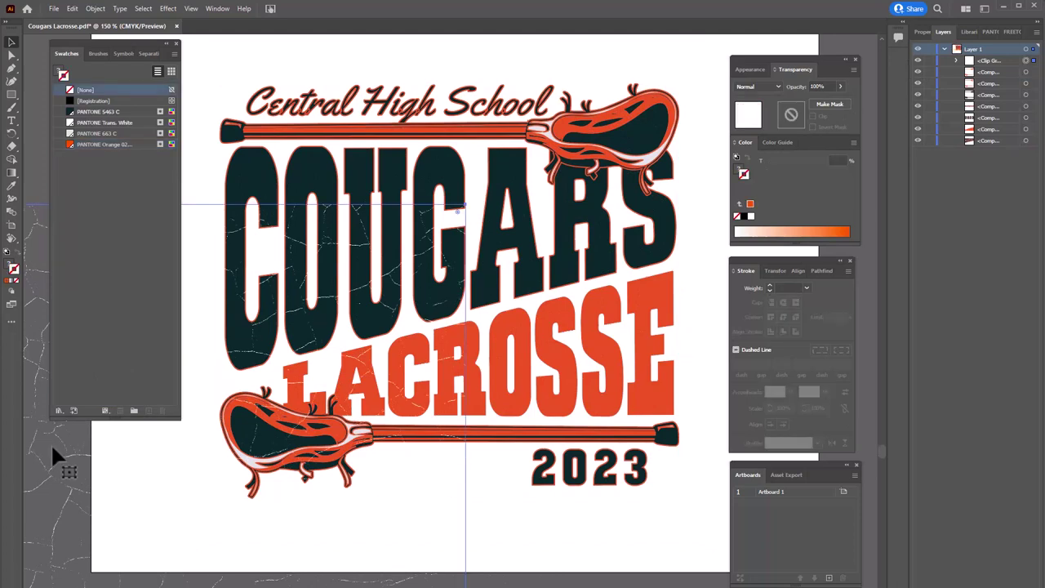
pyautogui.hotkey('ctrl', '7')
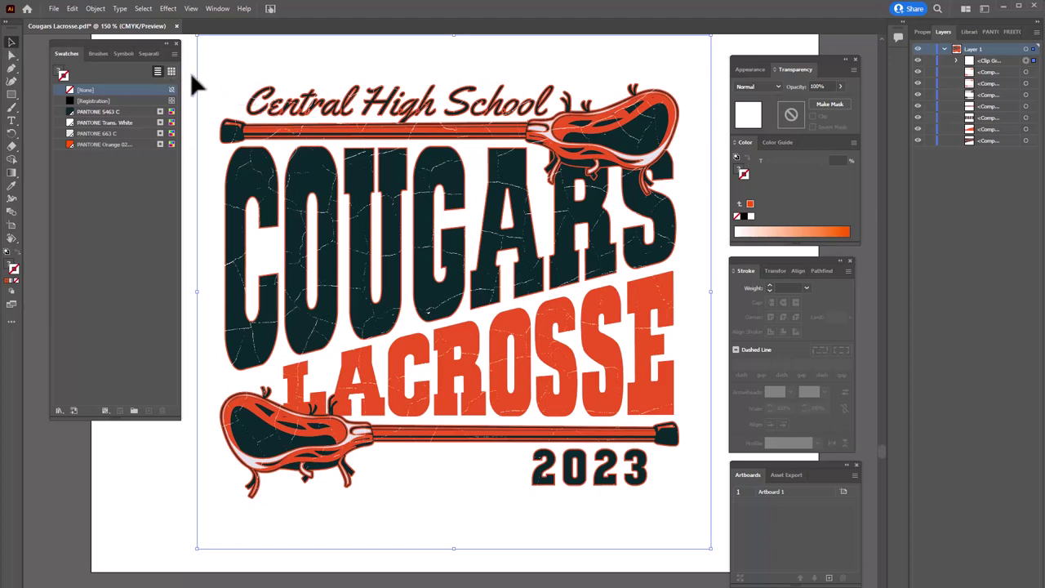
# Select all the artwork and make the texture an opacity mask with Clip off and Invert Mask on.
pyautogui.hotkey('ctrl', 'a')
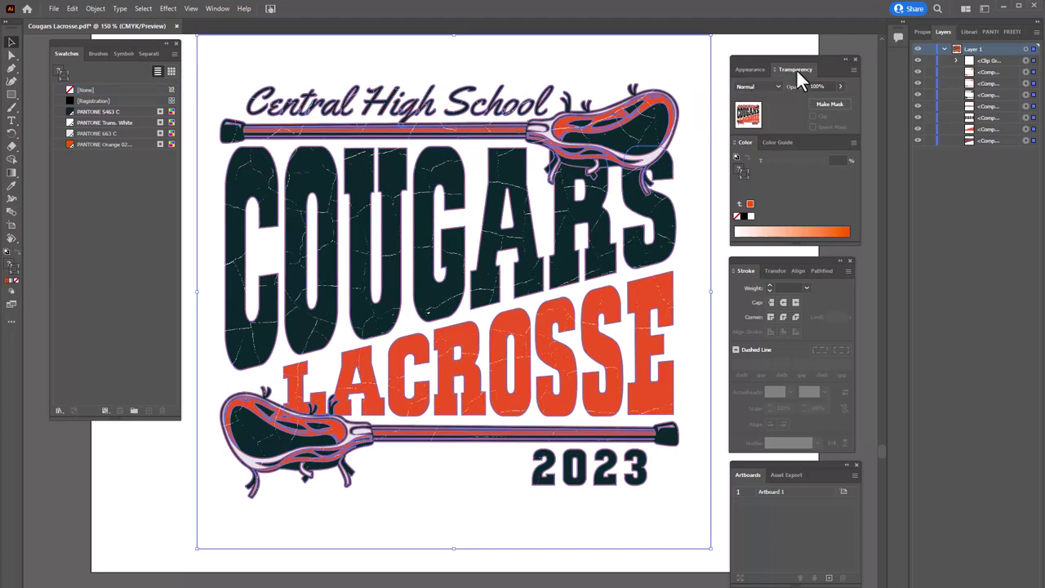
pyautogui.click(829, 105)
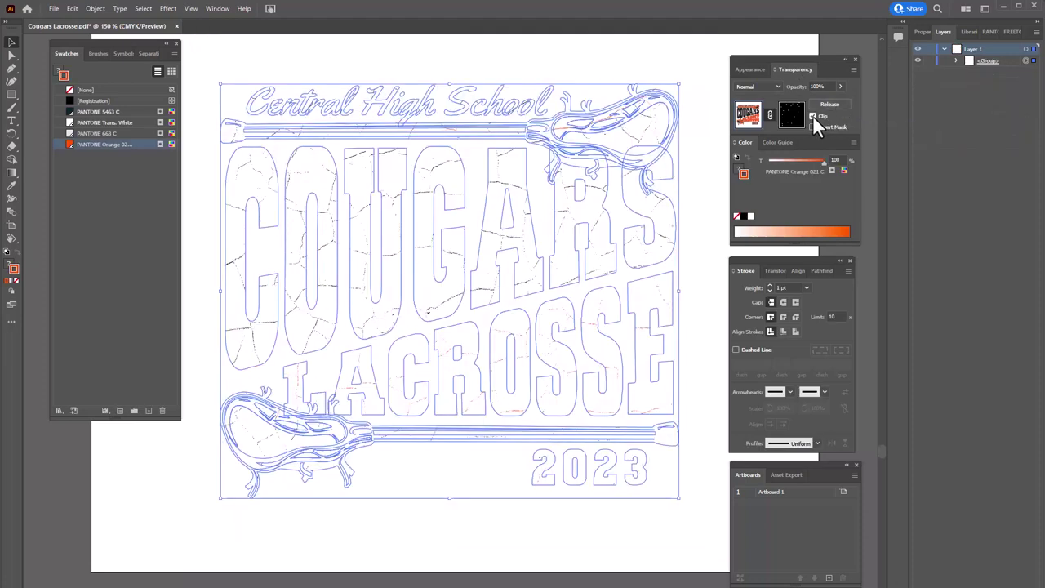
pyautogui.click(812, 116)
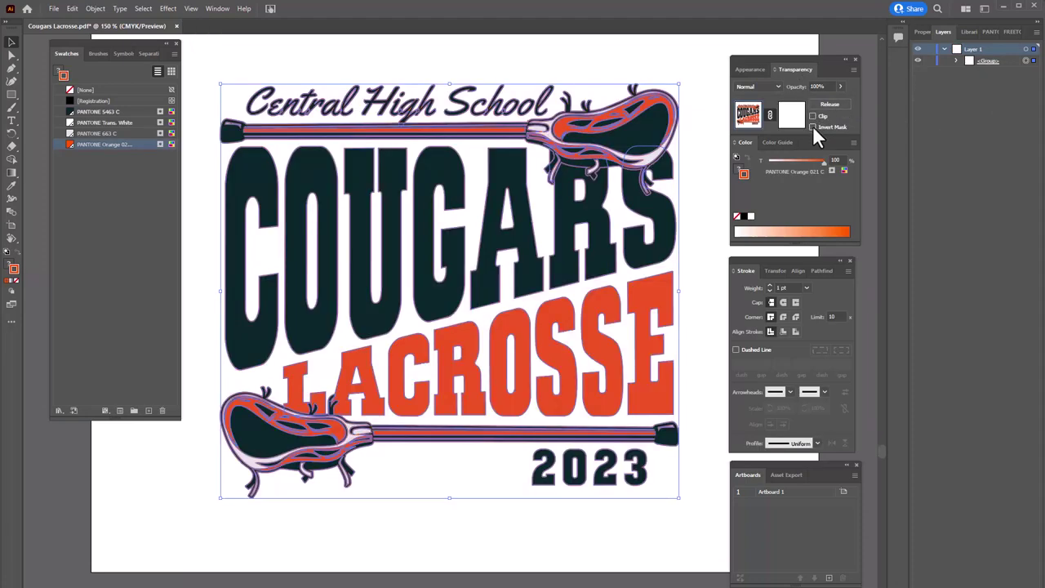
pyautogui.click(812, 126)
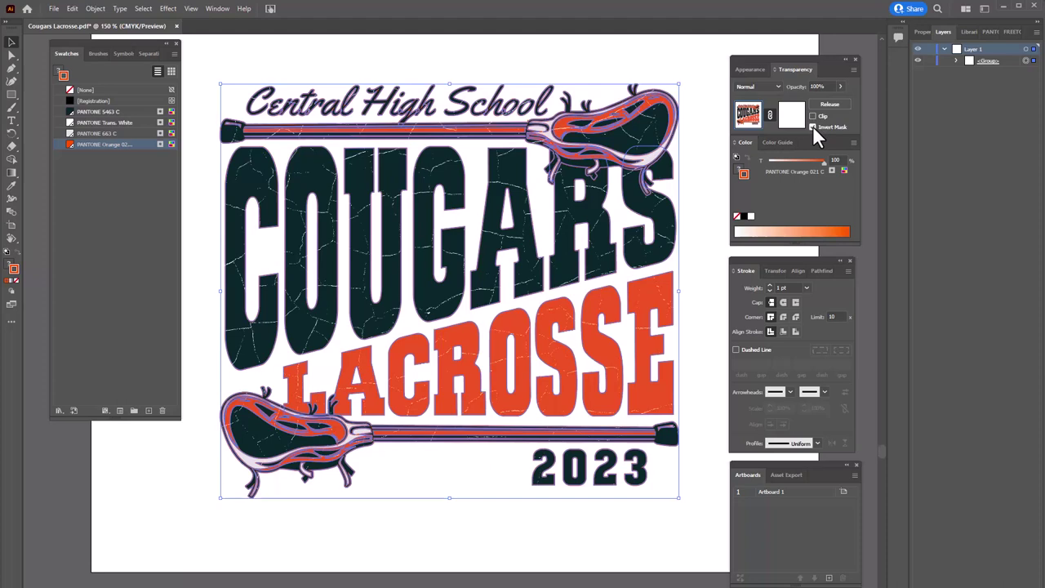
# Set the document's first transparency grid color to gray (RGB 192, 192, 192), simulate colored paper, and deselect the artwork.
pyautogui.click(53, 9)
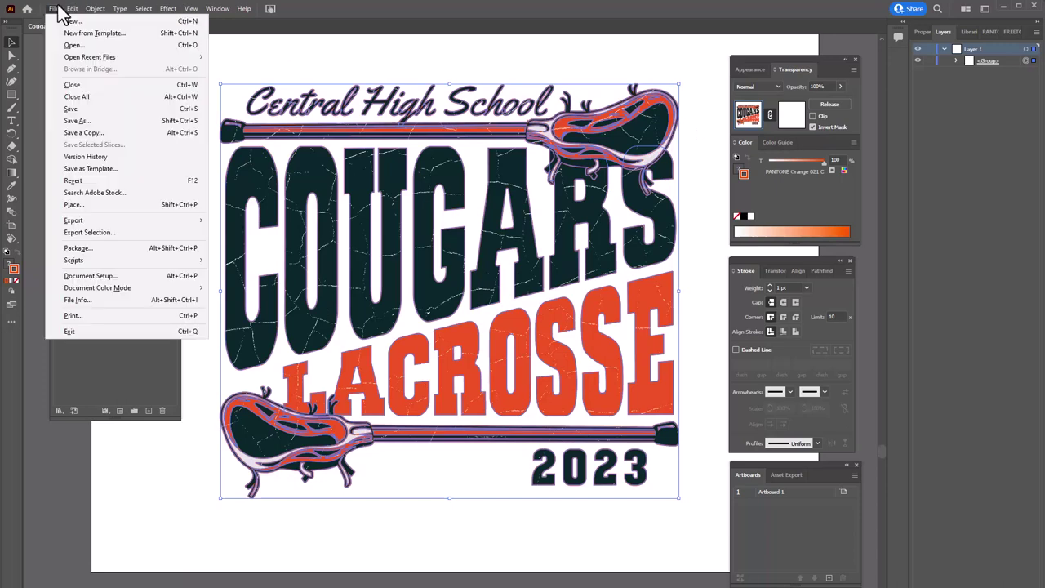
pyautogui.click(93, 276)
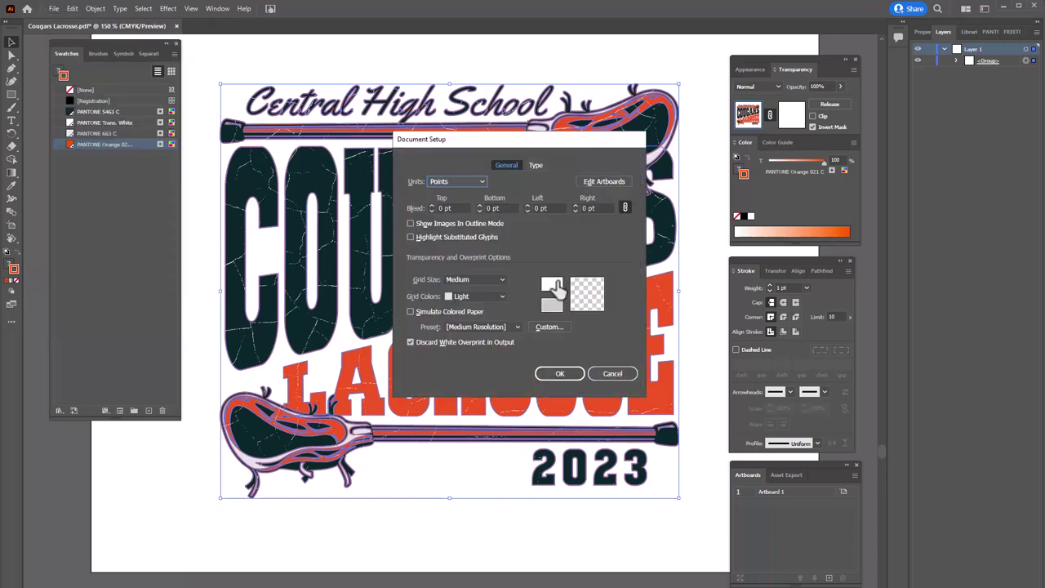
pyautogui.click(554, 286)
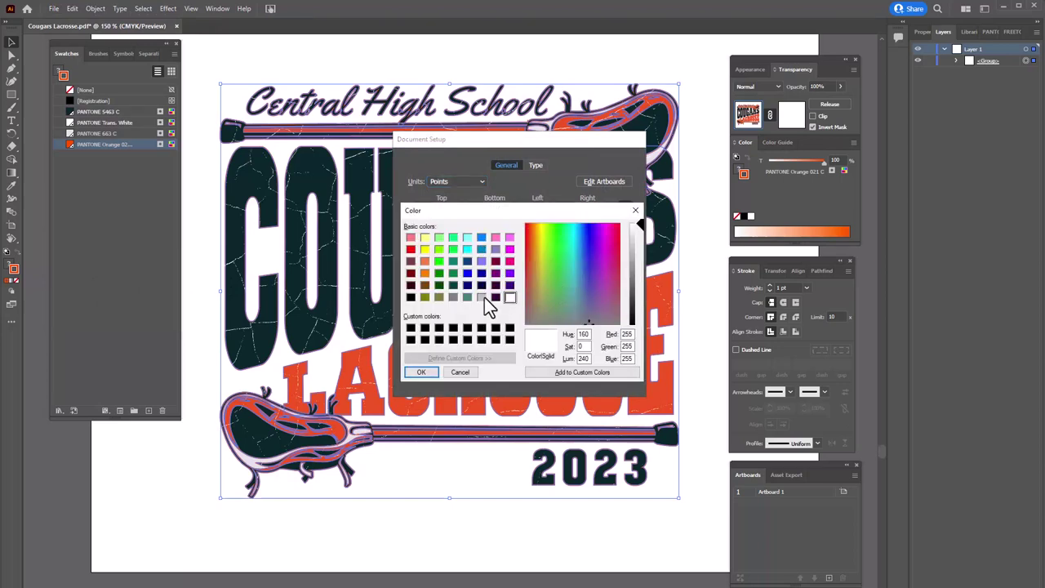
pyautogui.click(482, 296)
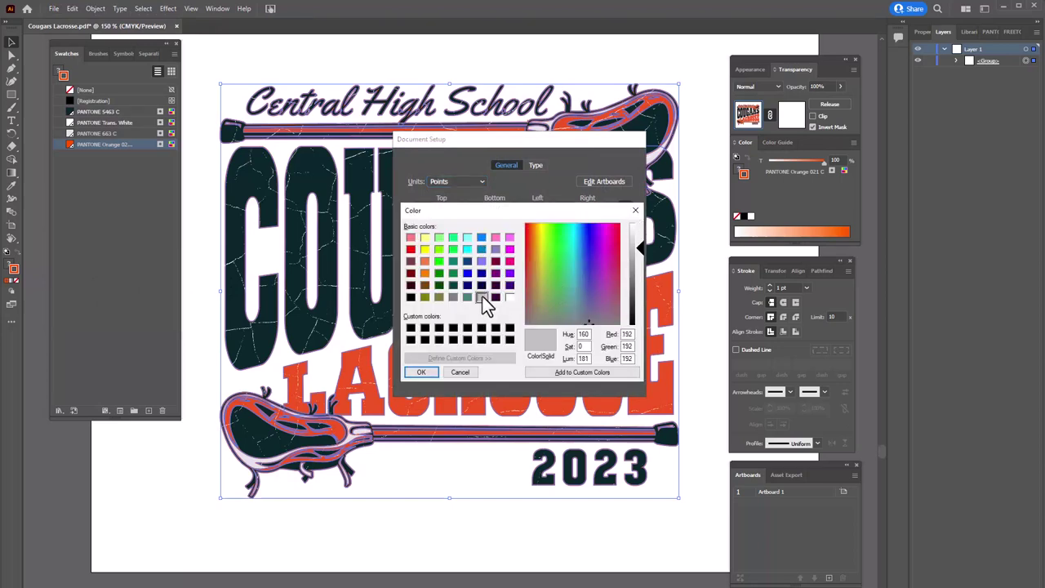
pyautogui.click(420, 372)
pyautogui.click(411, 312)
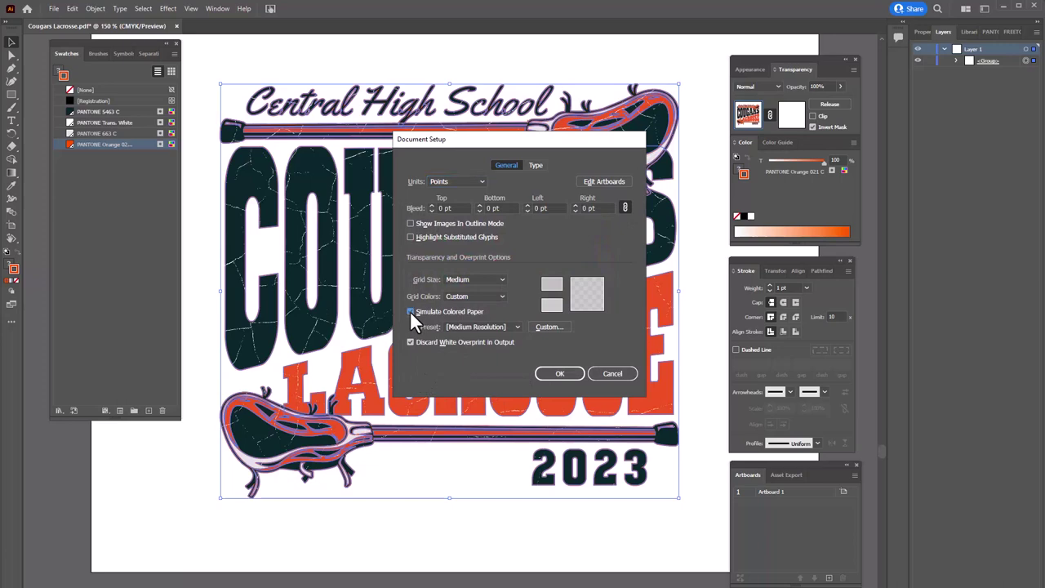
pyautogui.click(601, 181)
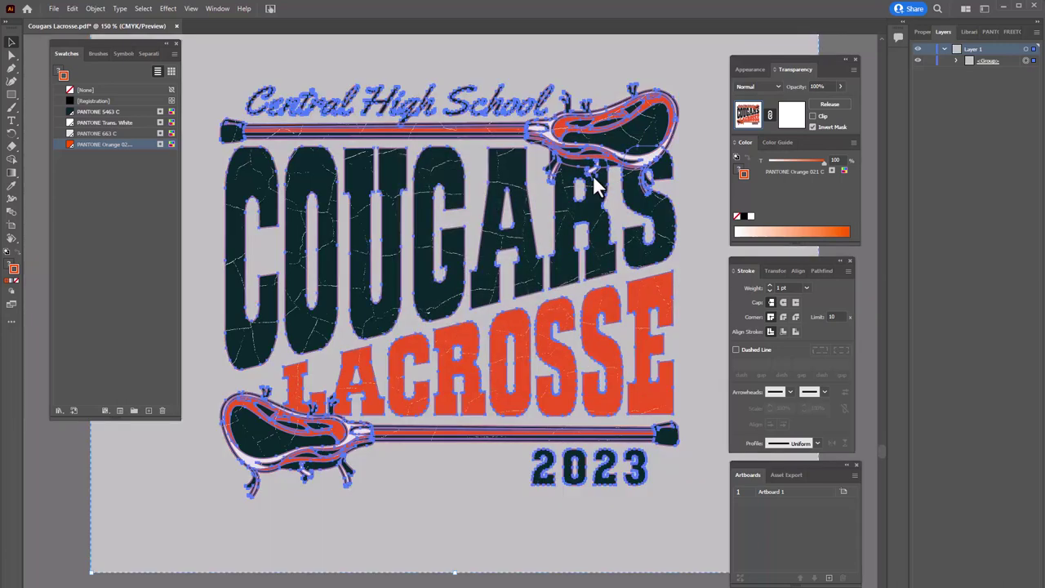
pyautogui.click(12, 41)
pyautogui.click(206, 40)
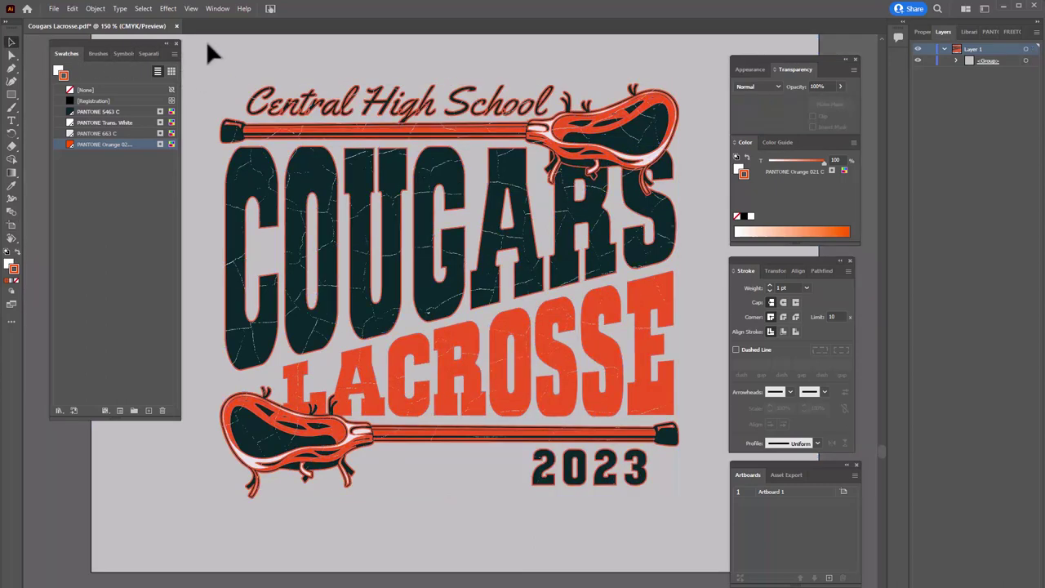
# Turn on Overprint Preview for the separations and list only the used spot colors.
pyautogui.click(149, 55)
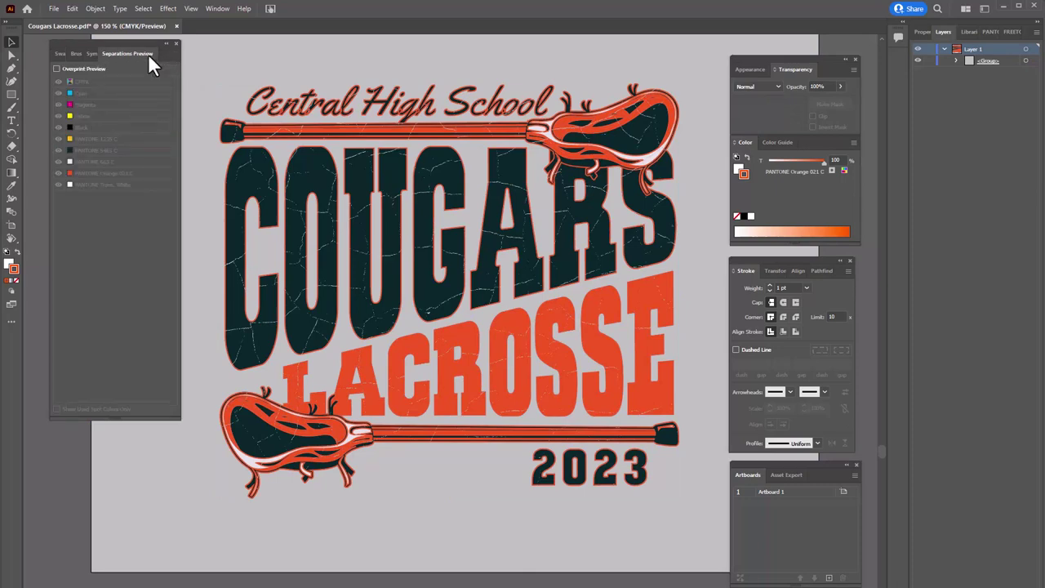
pyautogui.click(57, 68)
pyautogui.click(57, 408)
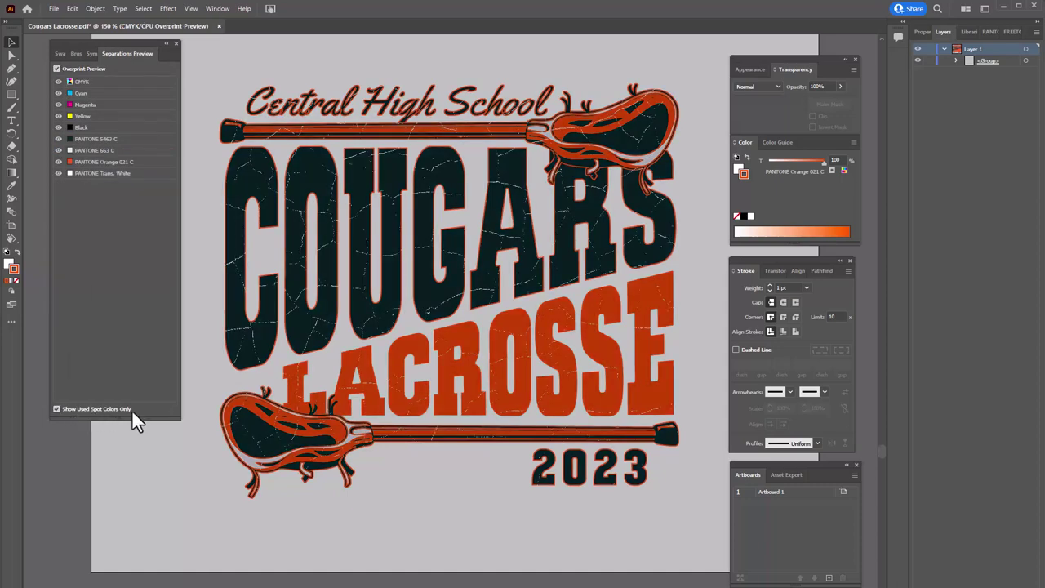
# Hide the CMYK, PANTONE 5463 C and PANTONE Orange 021 C separations to inspect the remaining inks.
pyautogui.click(58, 82)
pyautogui.click(58, 140)
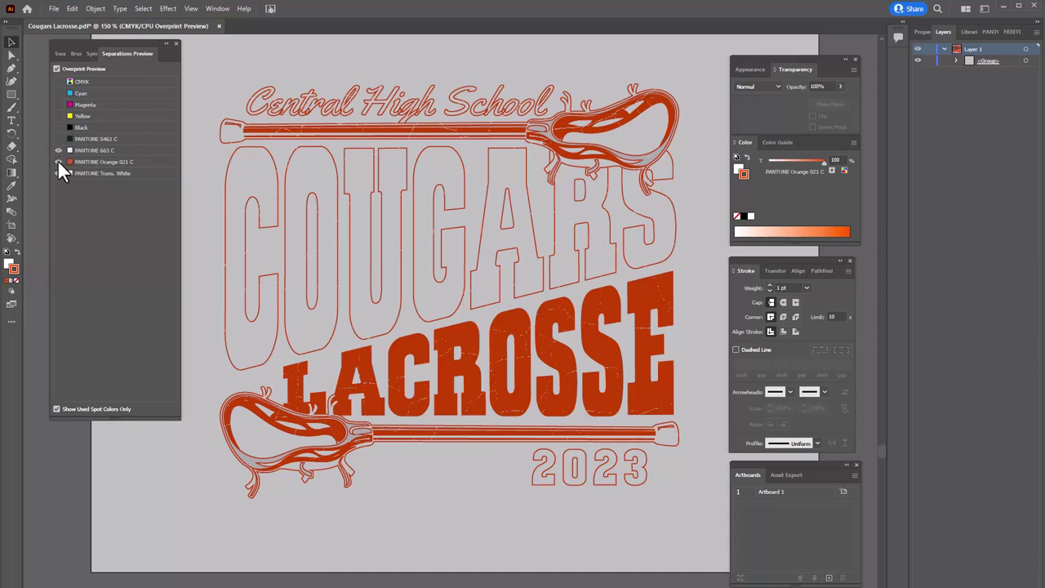
pyautogui.click(58, 161)
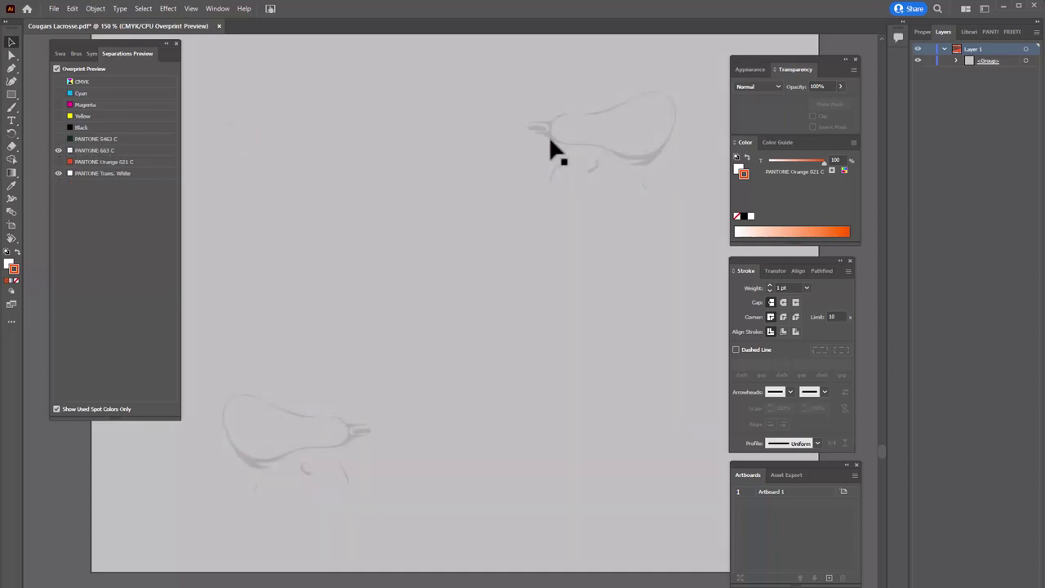
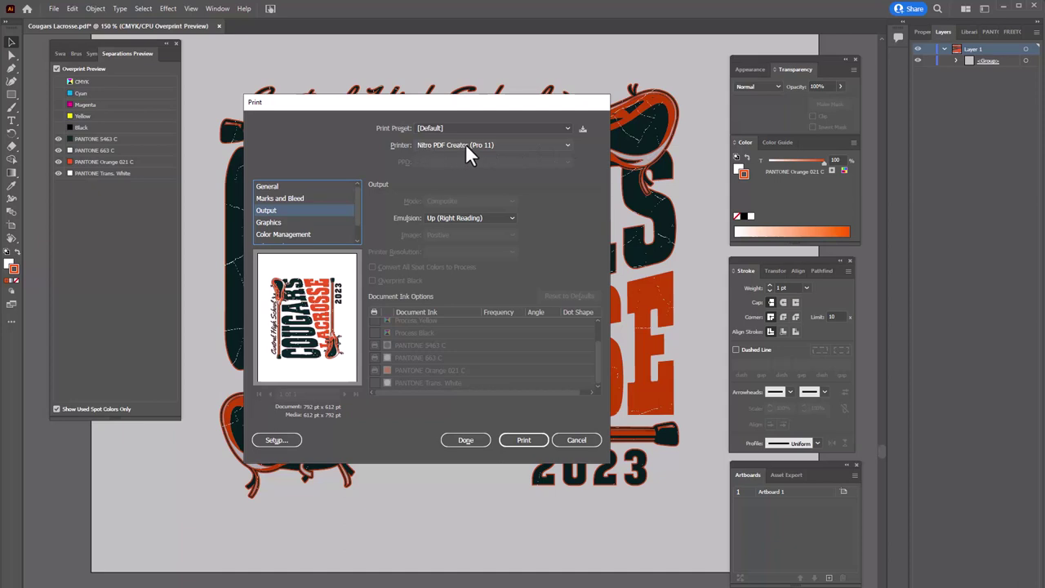
# Set the print job's printer to Adobe PostScript File and its PPD to Adobe PDF 9.0.
pyautogui.click(569, 144)
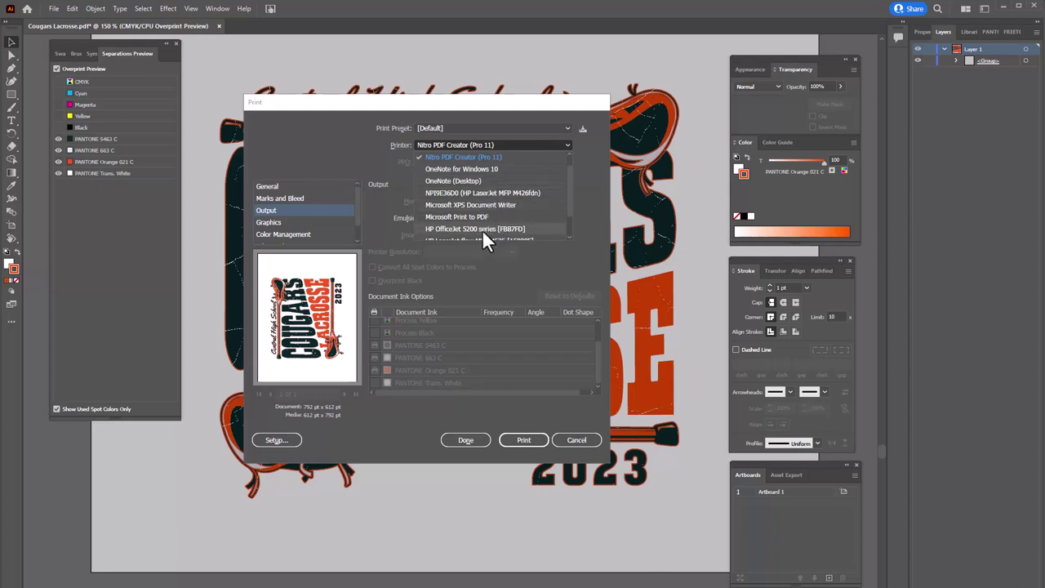
pyautogui.click(504, 145)
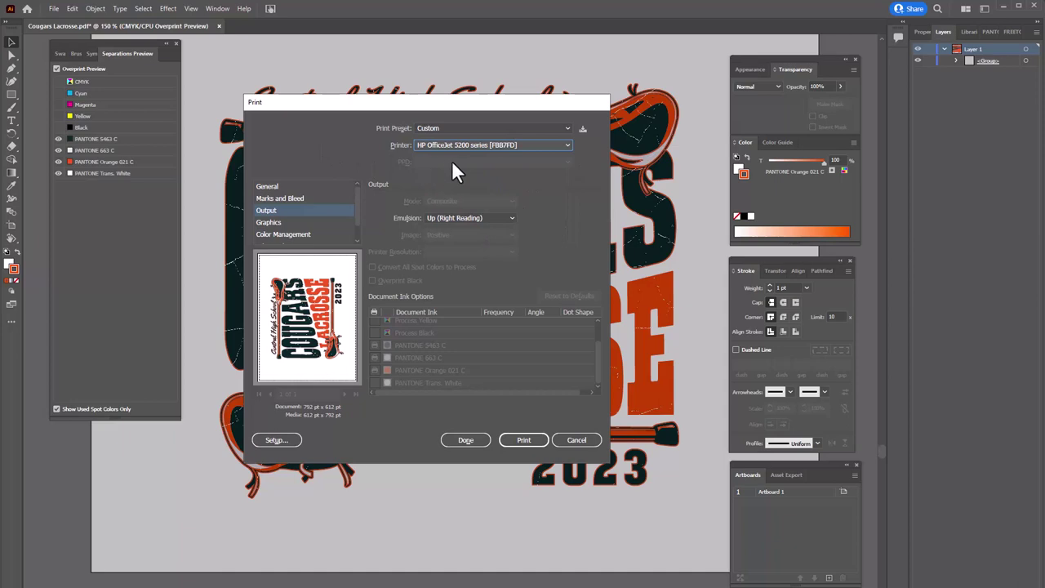
pyautogui.click(568, 145)
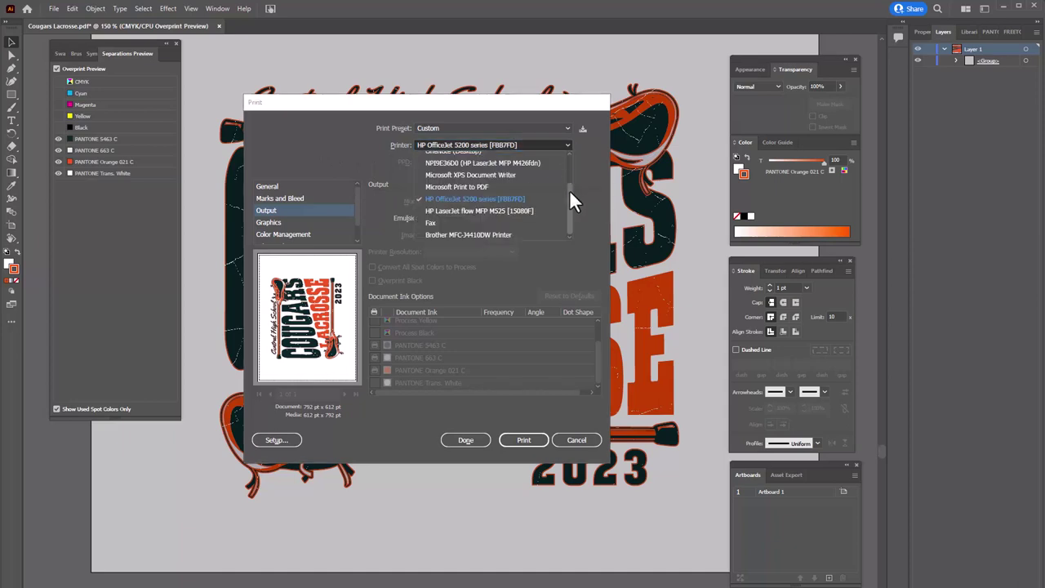
pyautogui.scroll(3, 571, 181)
pyautogui.click(470, 153)
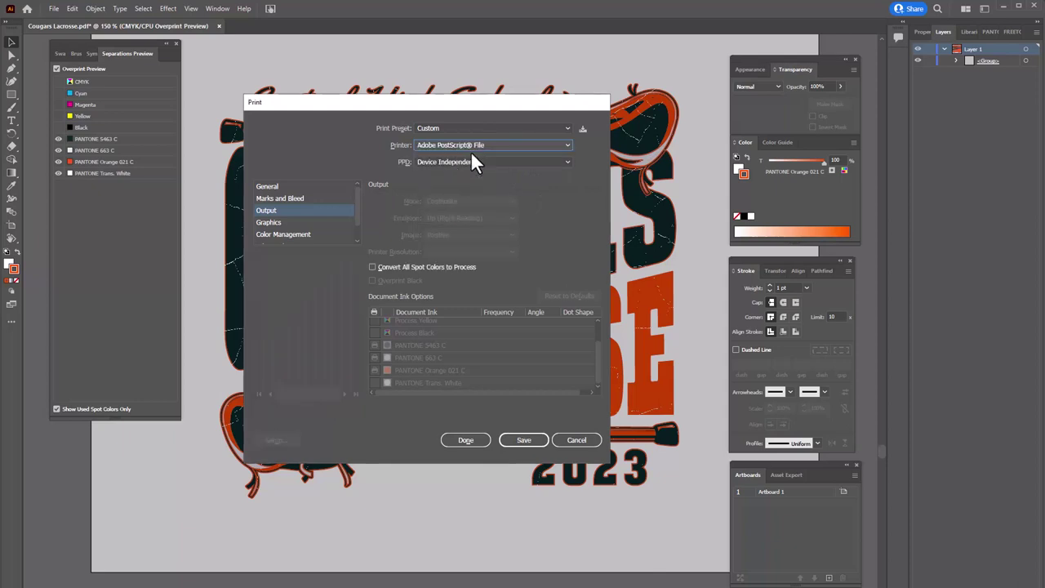
pyautogui.click(567, 161)
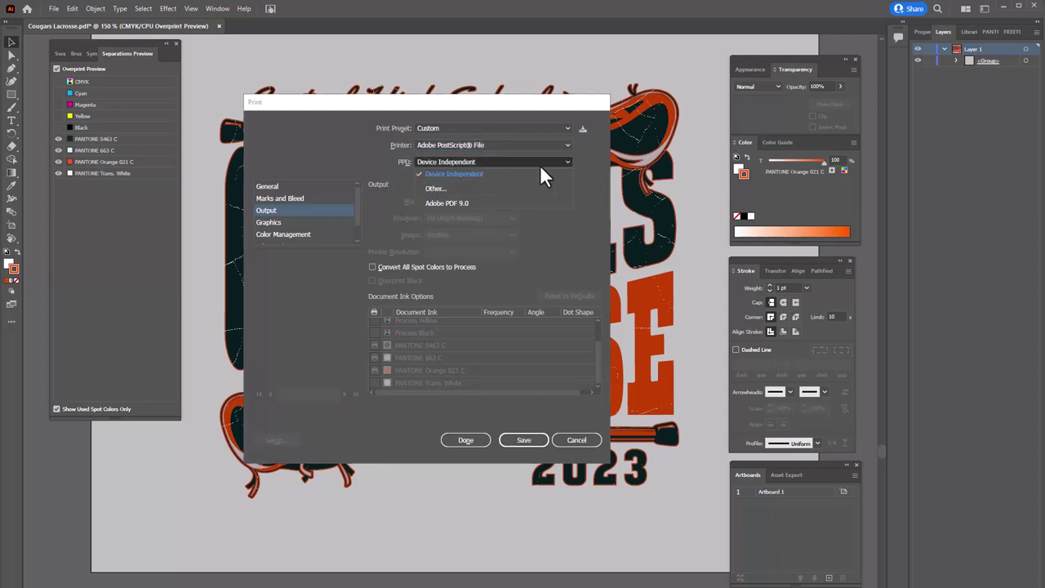
pyautogui.click(456, 203)
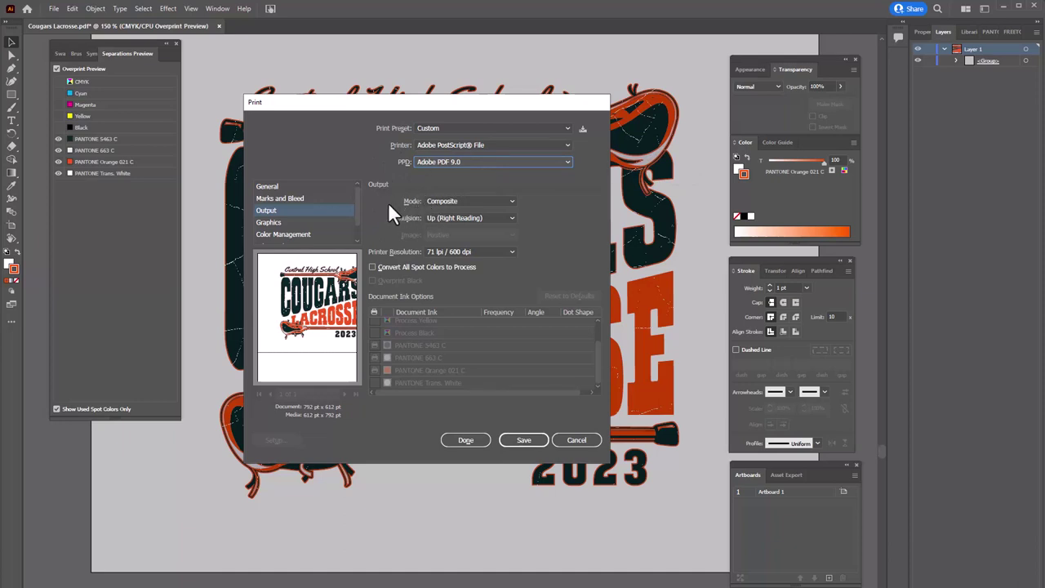
# Set the print output mode to Separations (Host-Based) and open the PANTONE 5463 C ink's screen angle for editing.
pyautogui.click(514, 204)
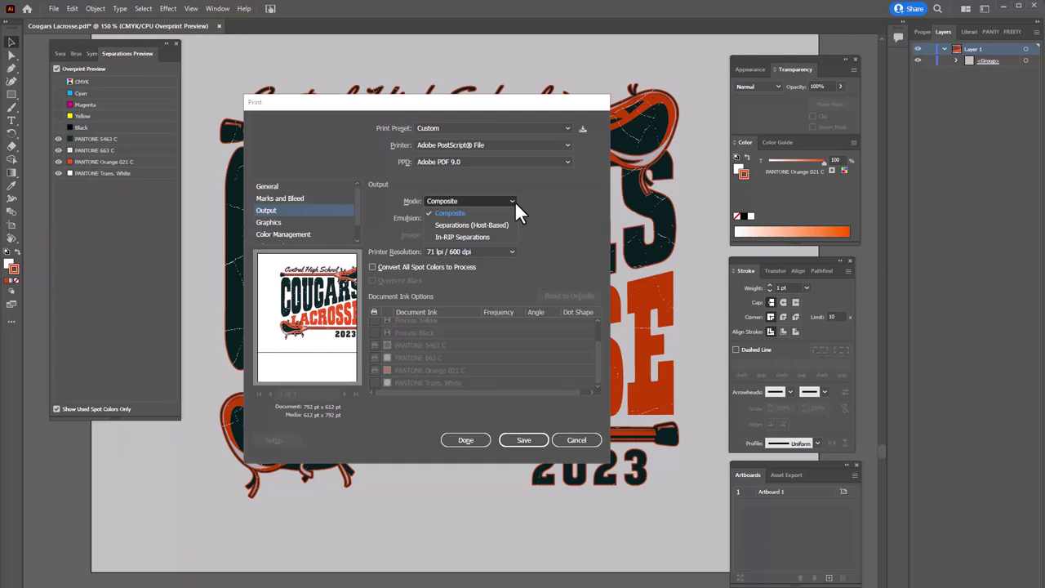
pyautogui.click(482, 227)
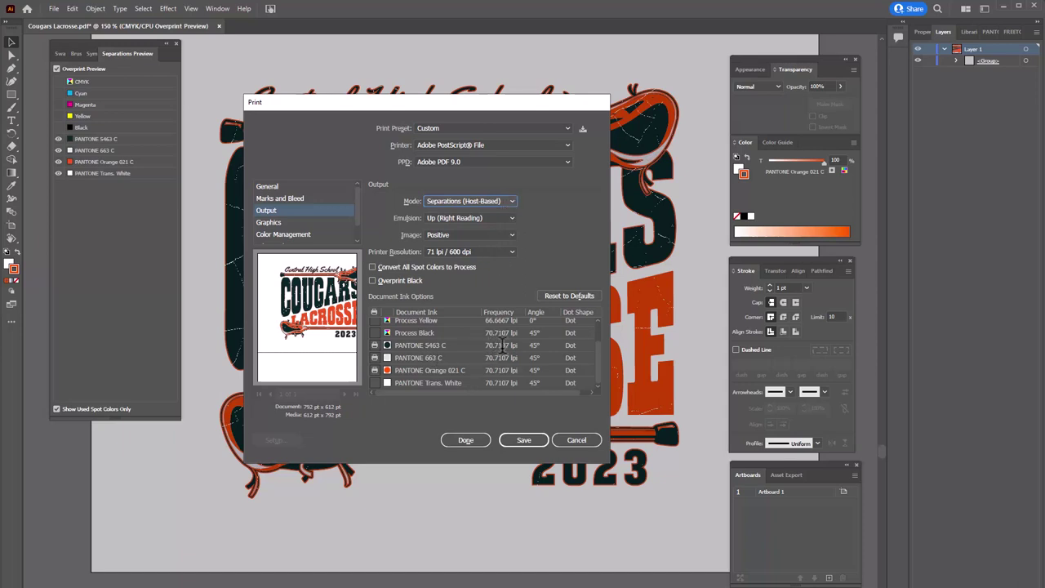
pyautogui.click(535, 345)
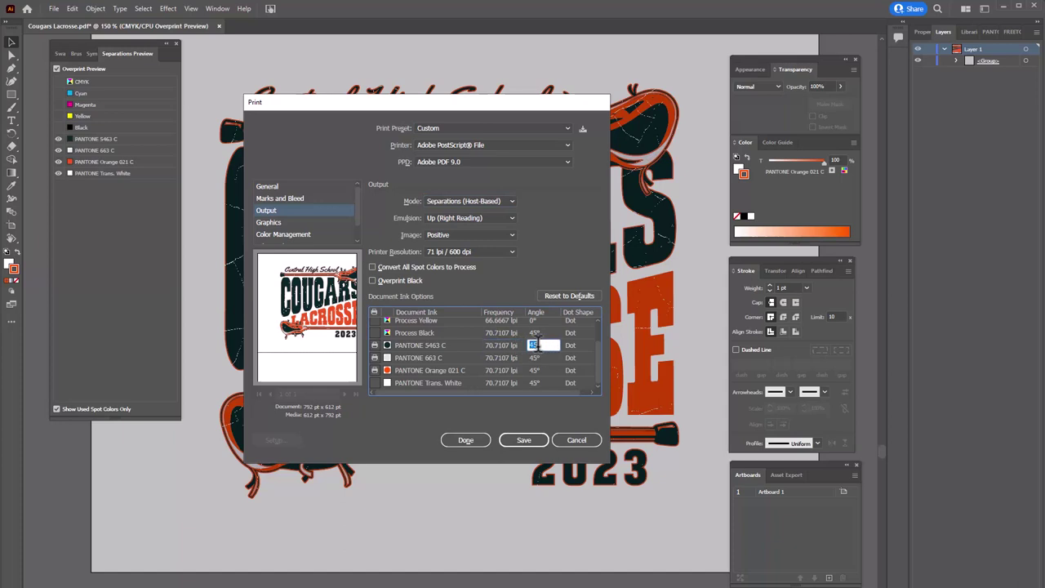
pyautogui.click(570, 345)
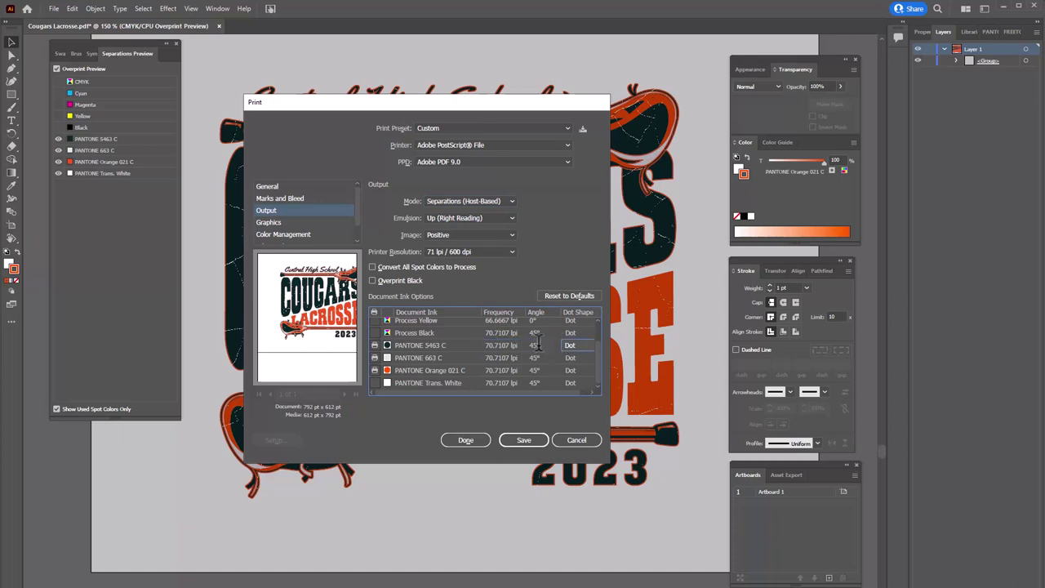
pyautogui.click(536, 345)
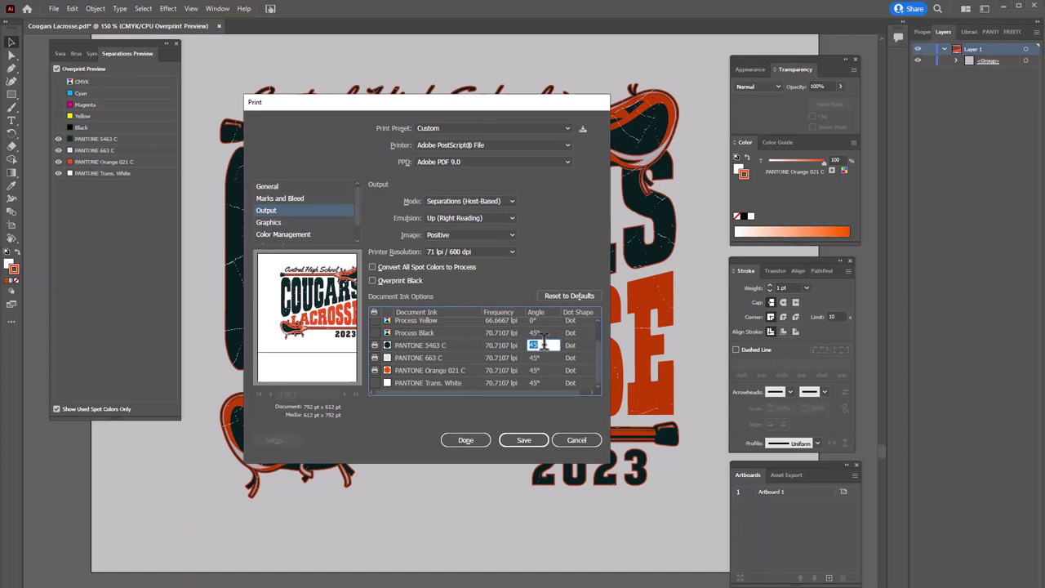